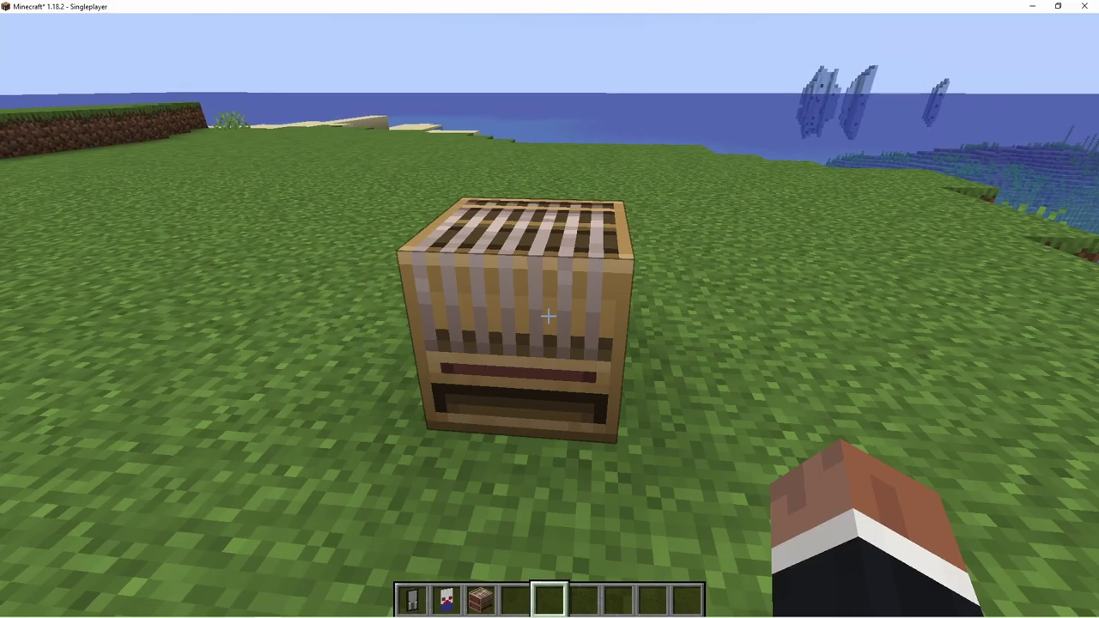
Cycle the camera to a third-person view showing the player.
{"action": "key", "text": "s"}
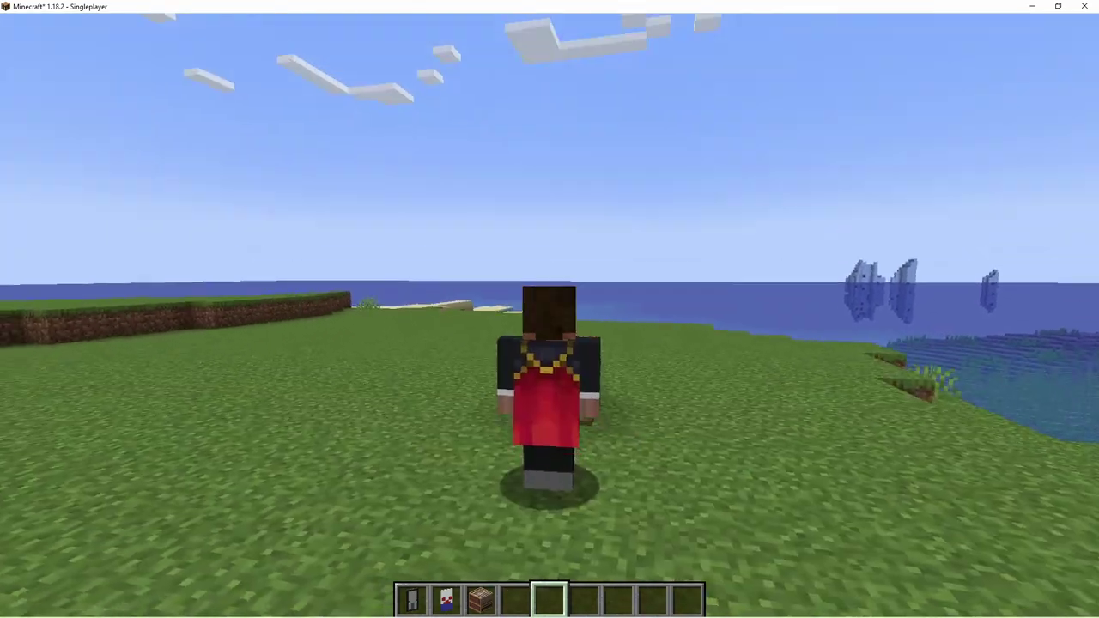
{"action": "key", "text": "F5"}
{"action": "key", "text": "w"}
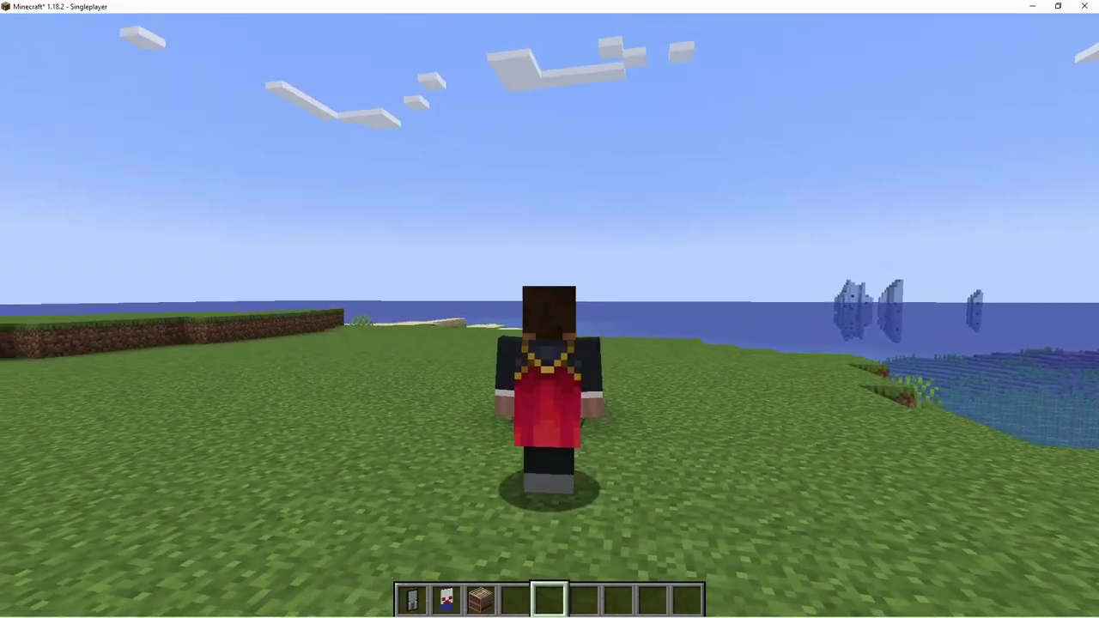
{"action": "key", "text": "F5"}
{"action": "key", "text": "w"}
Place the Ominous Banner from slot 1 on the grass, then switch to an empty slot.
{"action": "key", "text": "1"}
{"action": "key", "text": "F5"}
{"action": "right_click", "coordinate": [550, 309]}
{"action": "key", "text": "3"}
{"action": "key", "text": "5"}
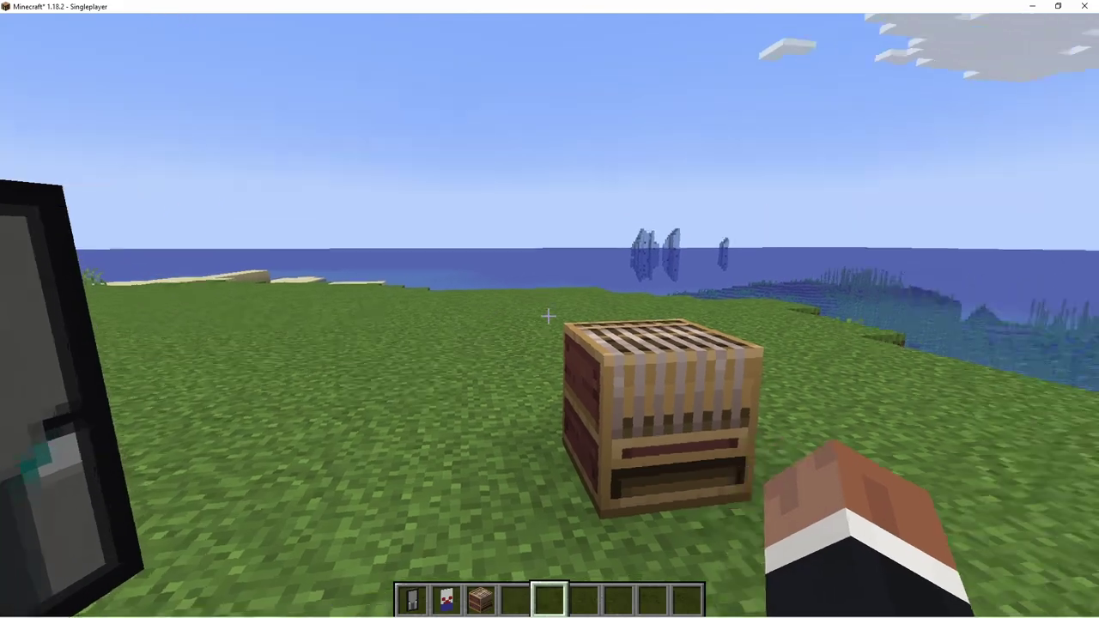
Back in Minecraft, place a banner on the grass.
{"action": "right_click", "coordinate": [549, 316]}
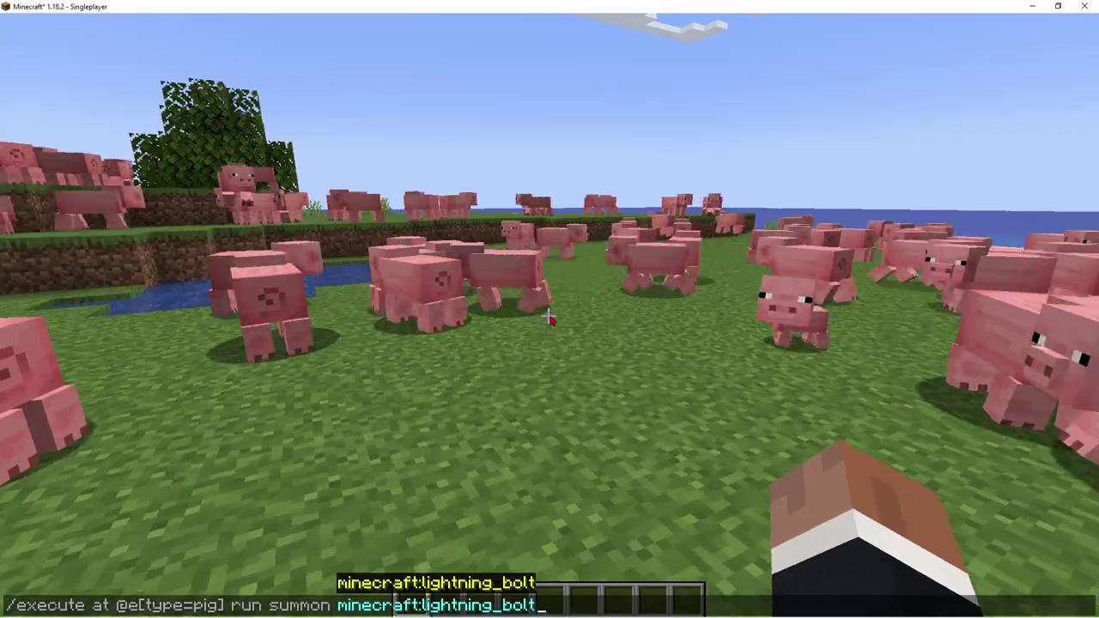
Run the lightning_bolt summon command at every pig and switch to third-person view.
{"action": "key", "text": "Return"}
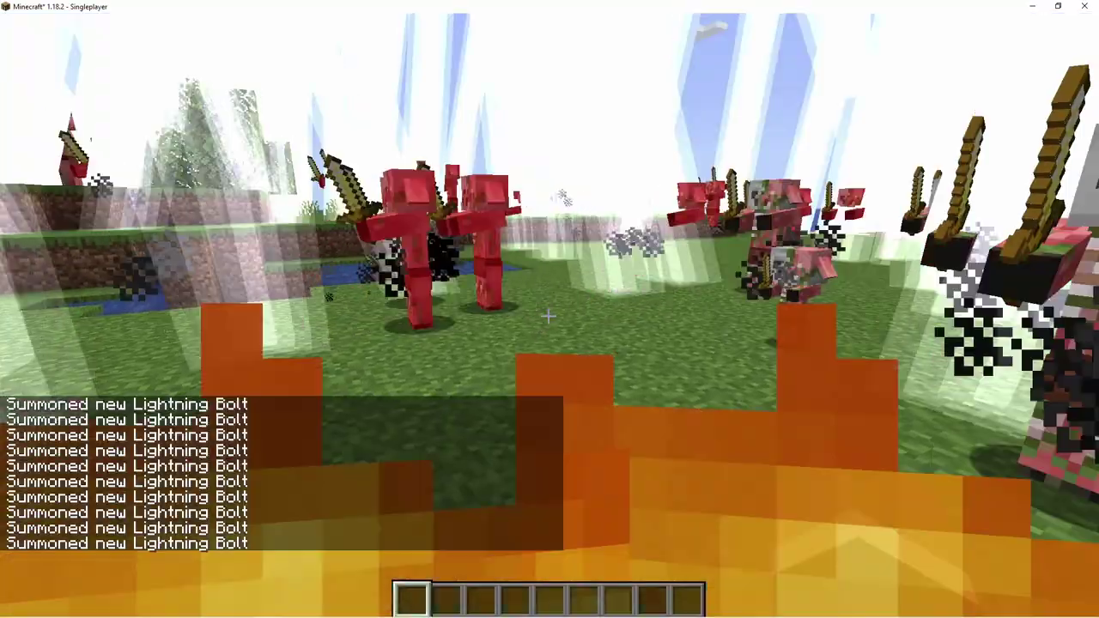
{"action": "key", "text": "F5"}
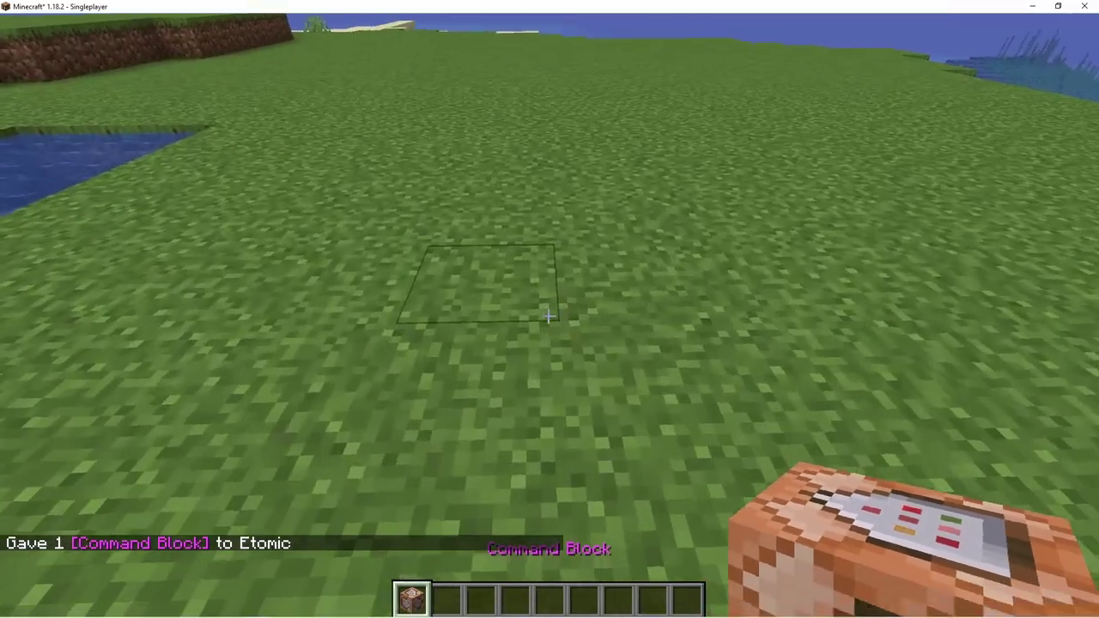
Place the command block on the grass, attach a stone button from slot 2, and open its command dialog.
{"action": "right_click", "coordinate": [549, 310]}
{"action": "key", "text": "2"}
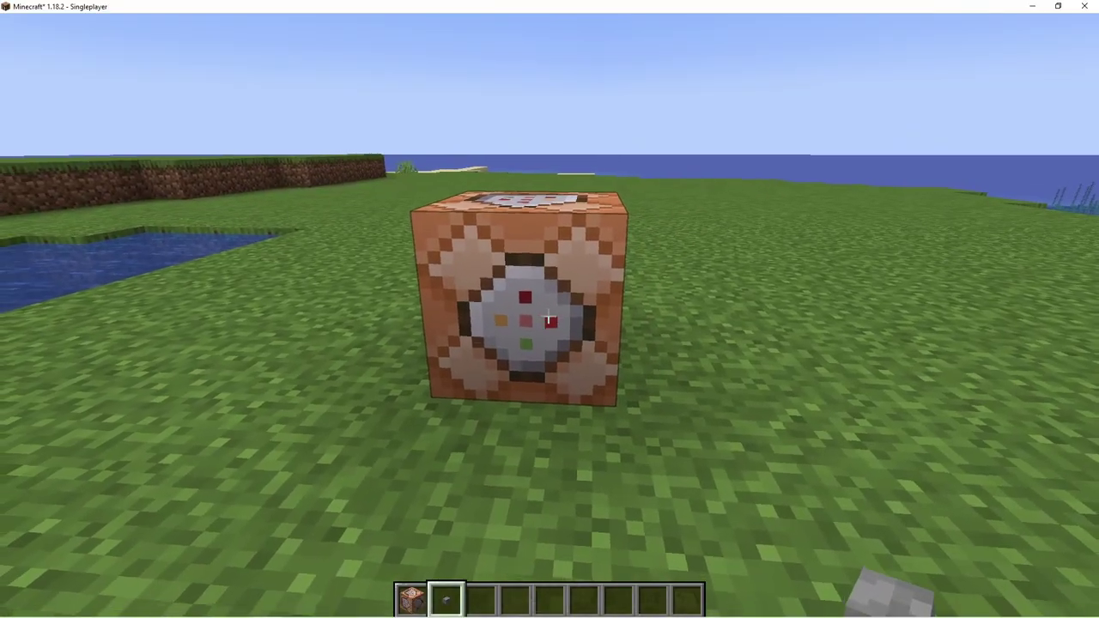
{"action": "right_click", "coordinate": [550, 318]}
{"action": "key", "text": "5"}
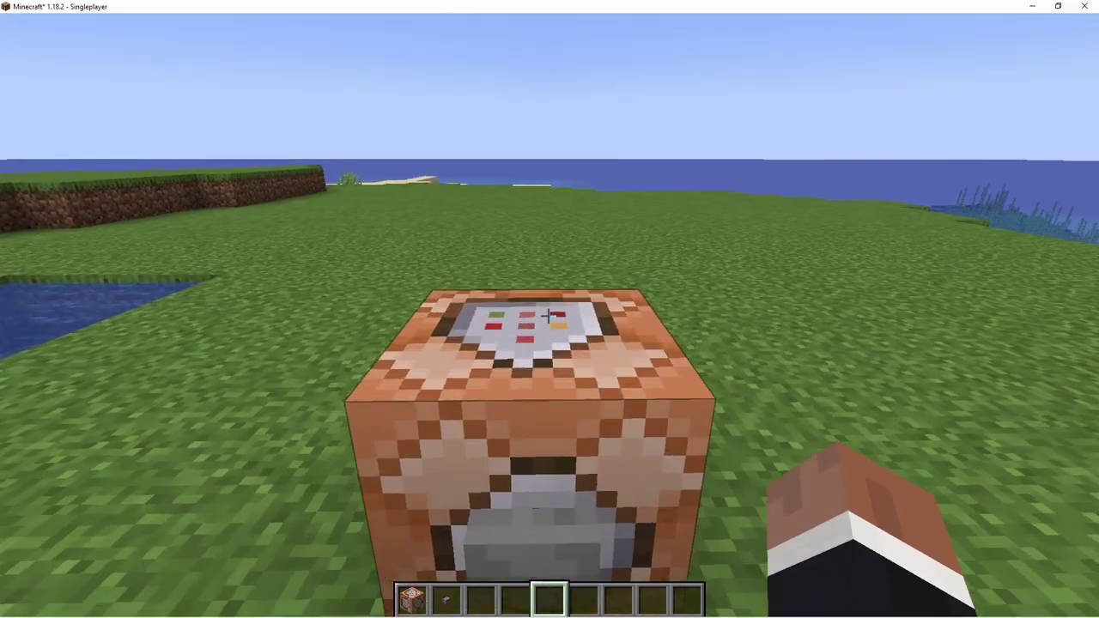
{"action": "right_click", "coordinate": [550, 309]}
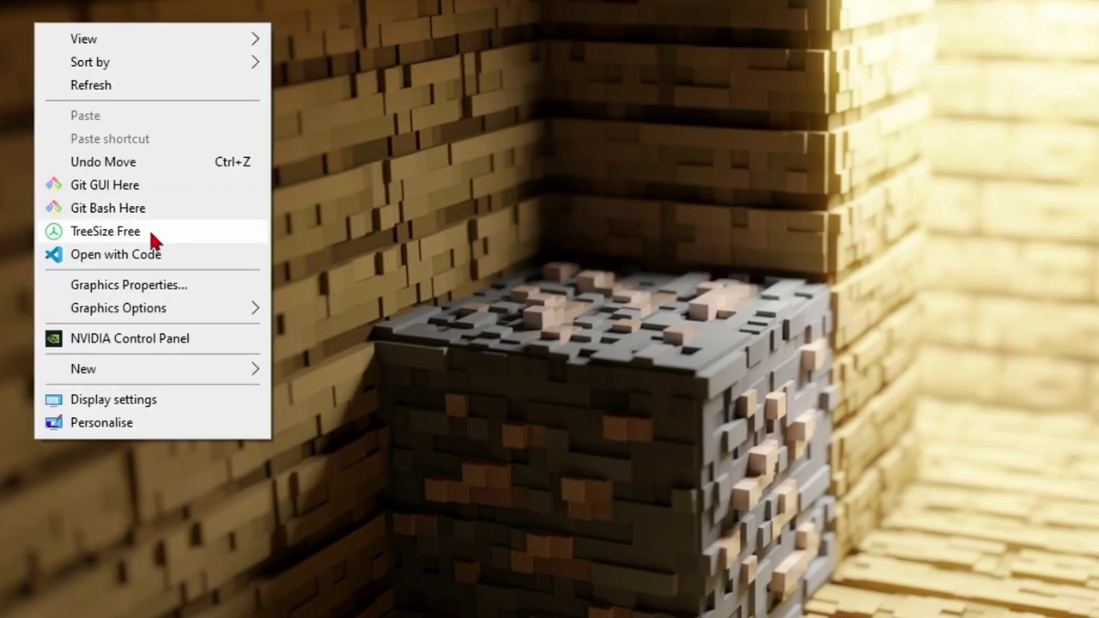
Create a new text document on the desktop named 'epic banner.json'.
{"action": "left_click", "coordinate": [161, 369]}
{"action": "left_click", "coordinate": [343, 587]}
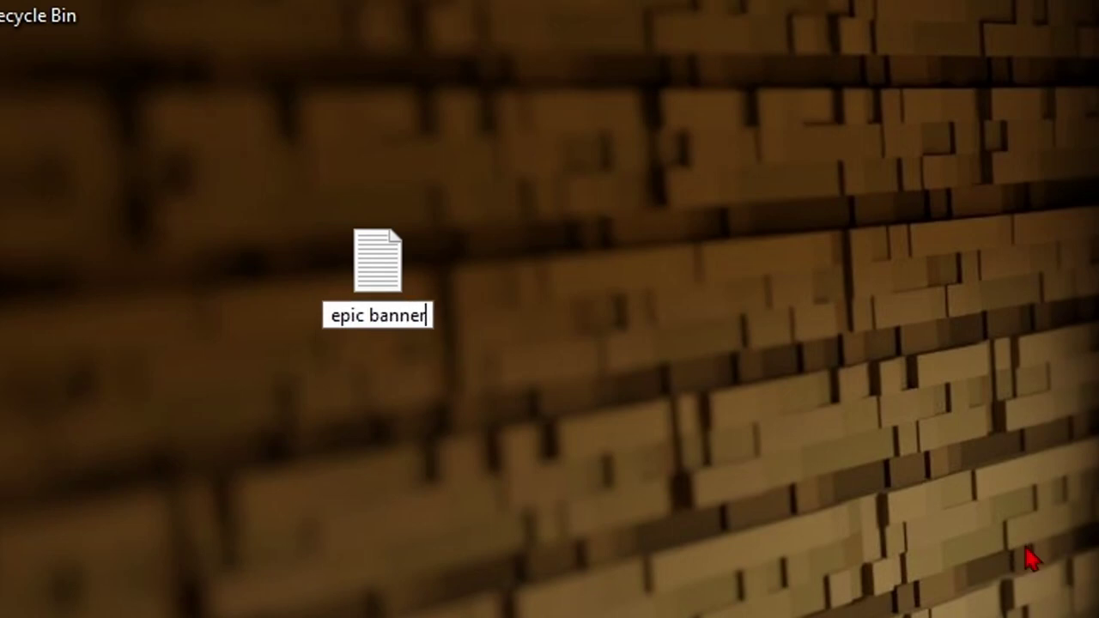
{"action": "type", "text": "json"}
{"action": "key", "text": "Return"}
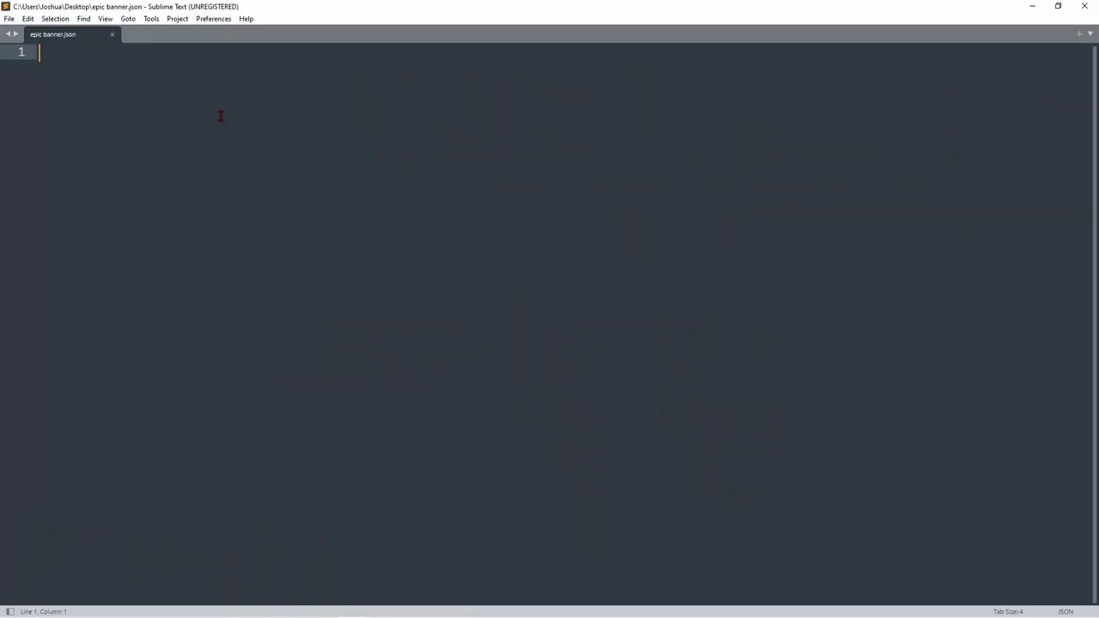
Zoom in and type 'give @p minecraft:white_banner{', 'BlockEntityTag:{' and 'Patterns:[' on separate lines.
{"action": "scroll", "coordinate": [176, 93], "scroll_direction": "up", "scroll_amount": 3, "text": "ctrl"}
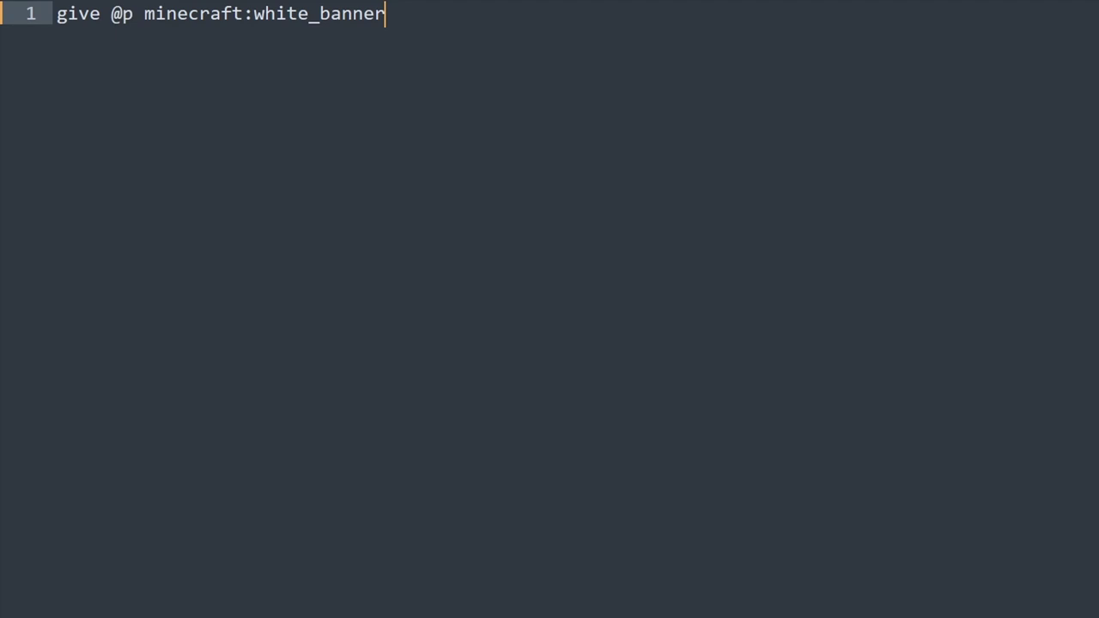
{"action": "type", "text": "{"}
{"action": "key", "text": "Return"}
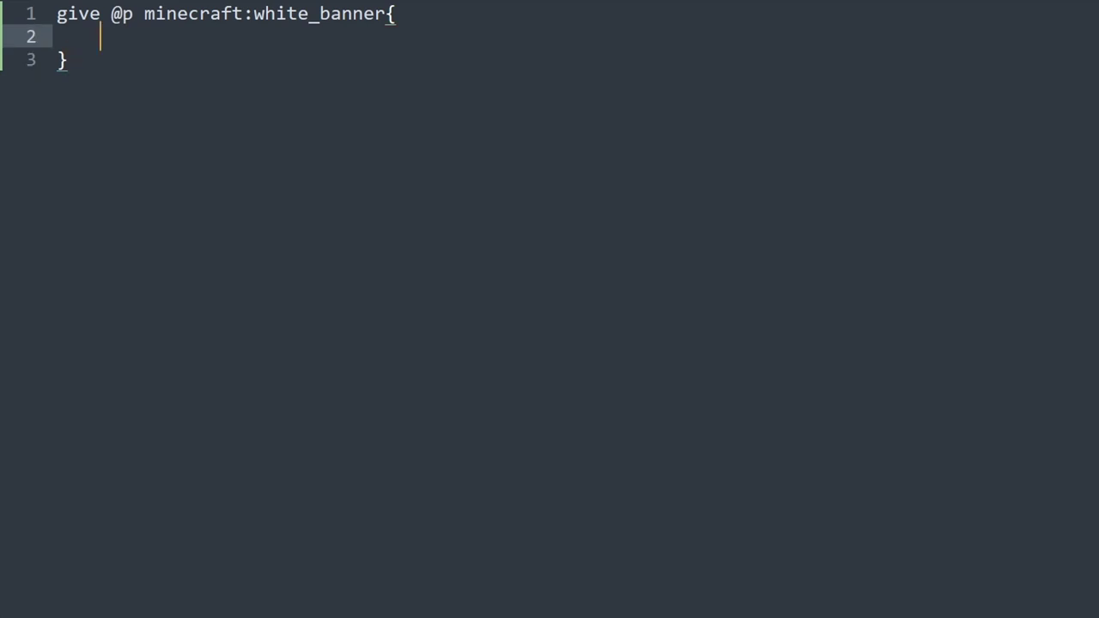
{"action": "type", "text": "BlockEntityTag"}
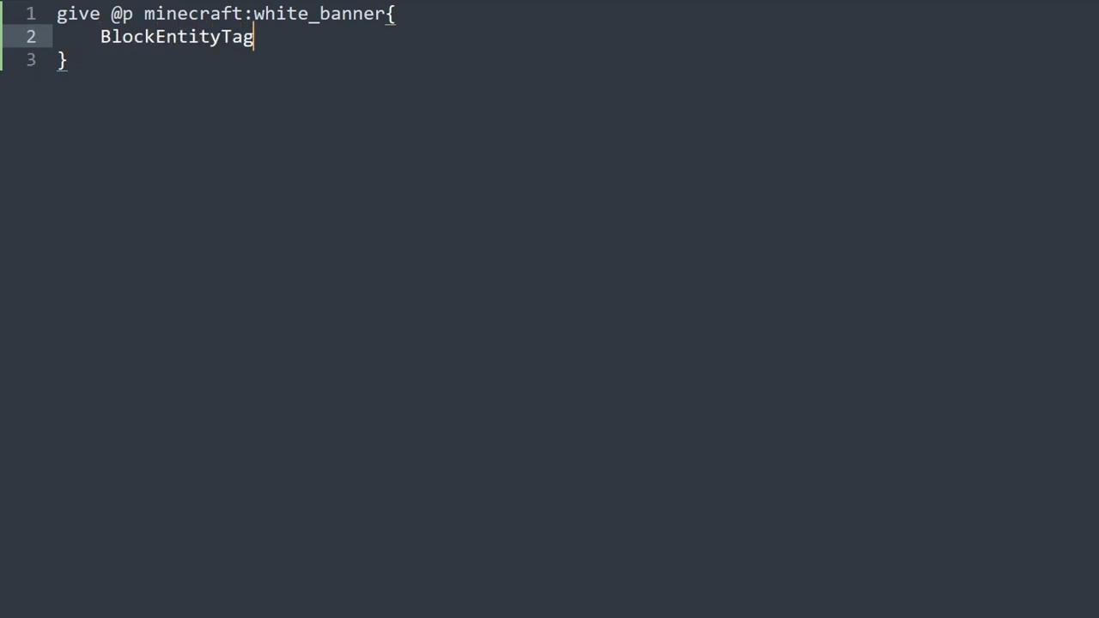
{"action": "type", "text": ":{"}
{"action": "key", "text": "Return"}
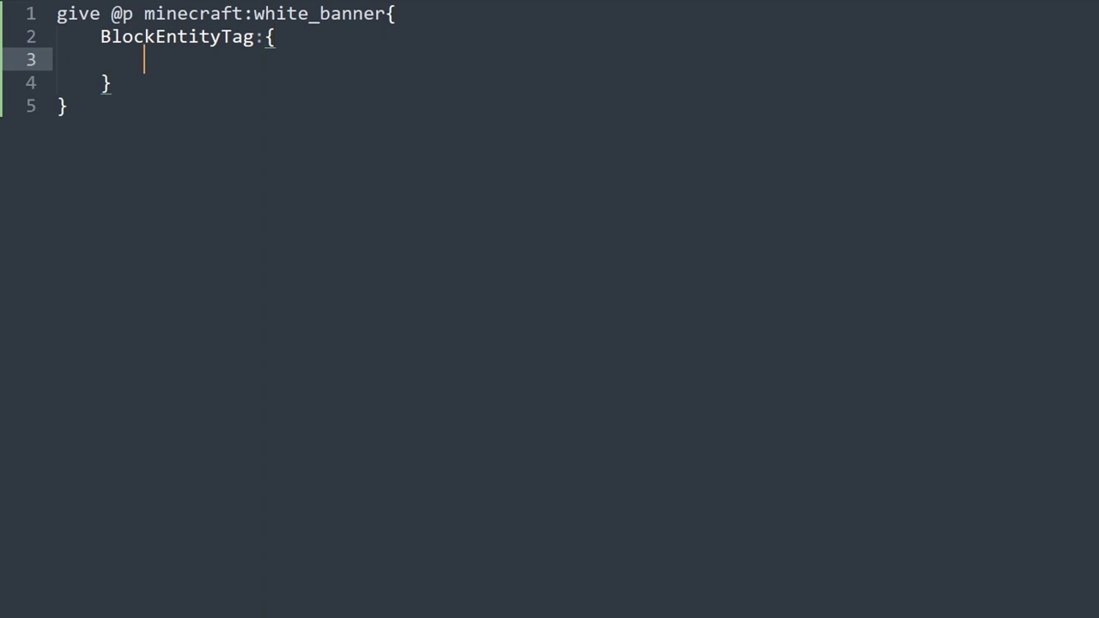
{"action": "type", "text": "Patterns:["}
{"action": "key", "text": "Return"}
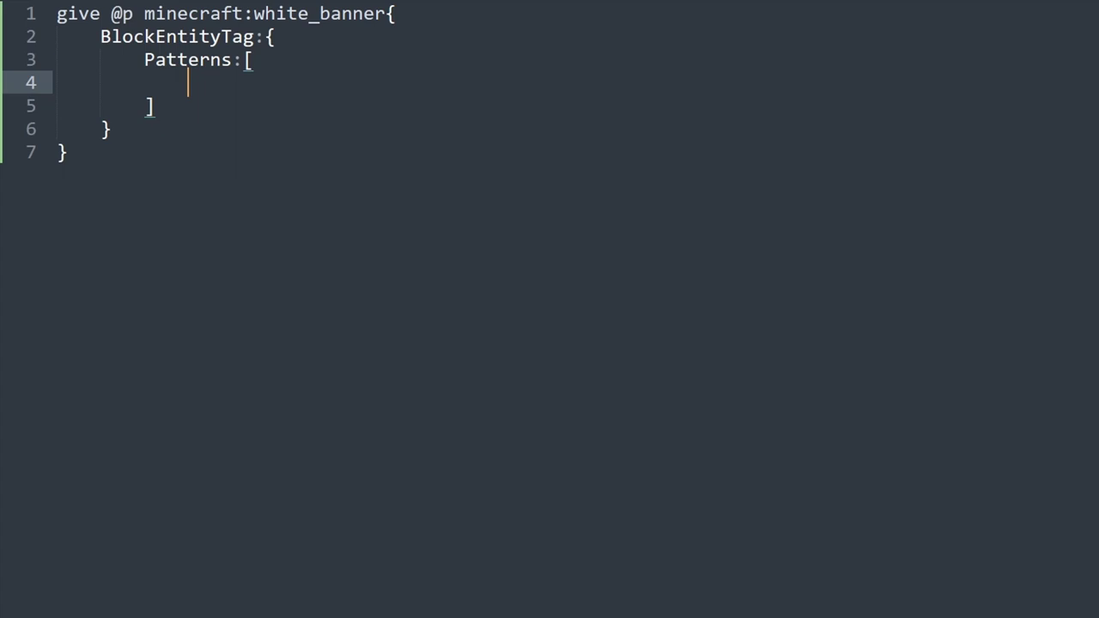
Type the first pattern entry {Color:14,Pattern:"cre"} into the Patterns list.
{"action": "type", "text": "{"}
{"action": "type", "text": "Color:"}
{"action": "type", "text": "whit"}
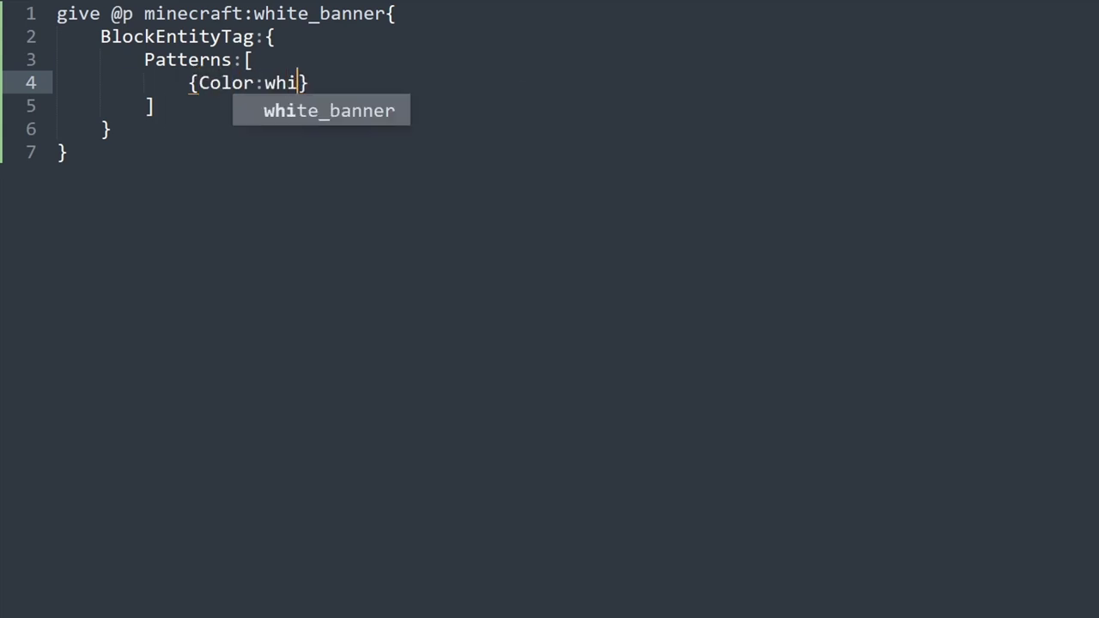
{"action": "key", "text": "BackSpace"}
{"action": "key", "text": "BackSpace"}
{"action": "key", "text": "BackSpace"}
{"action": "key", "text": "BackSpace"}
{"action": "type", "text": "lime"}
{"action": "key", "text": "BackSpace"}
{"action": "key", "text": "BackSpace"}
{"action": "key", "text": "BackSpace"}
{"action": "key", "text": "BackSpace"}
{"action": "type", "text": "red"}
{"action": "key", "text": "BackSpace"}
{"action": "key", "text": "BackSpace"}
{"action": "key", "text": "BackSpace"}
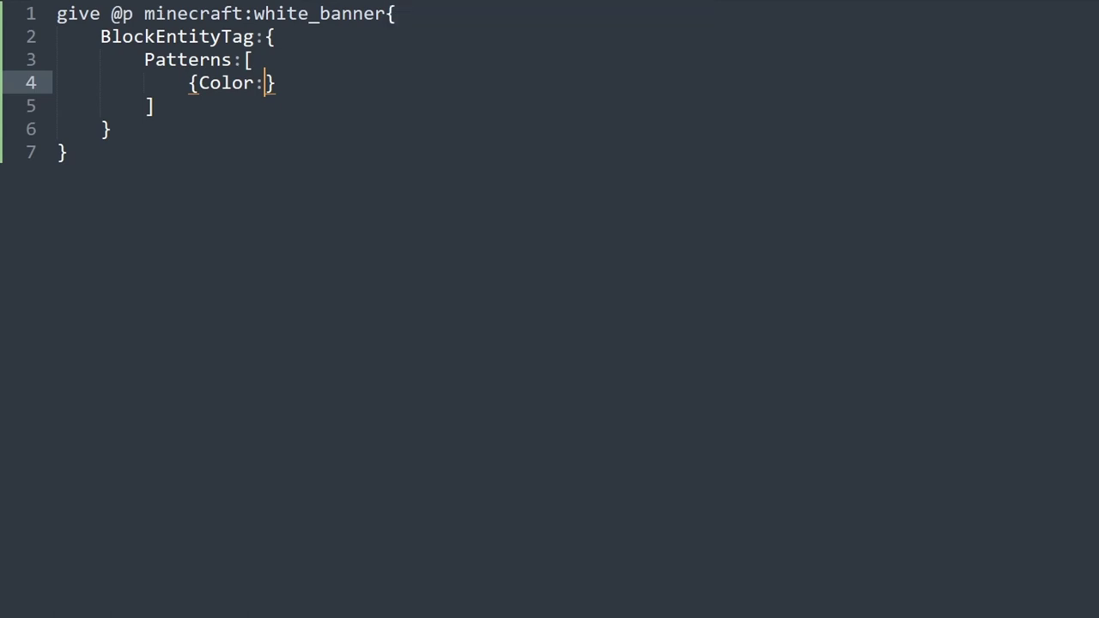
{"action": "type", "text": "14,Pattern:\""}
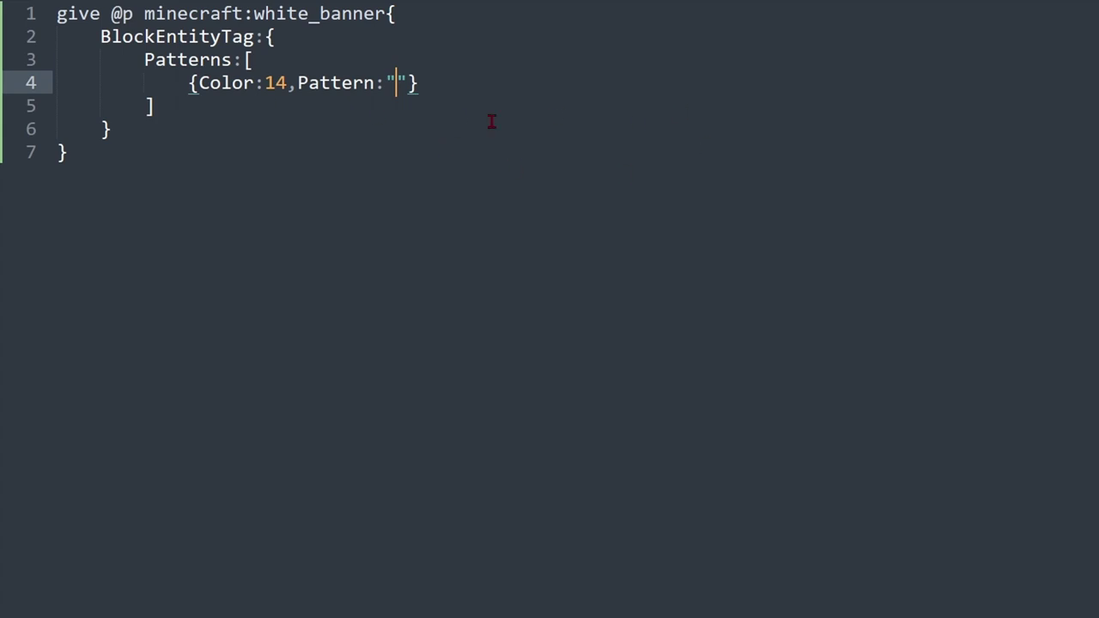
{"action": "type", "text": "cre"}
Load the command into the command block, then place the resulting creeper banner on the grass.
{"action": "left_click", "coordinate": [145, 122]}
{"action": "key", "text": "ctrl+a"}
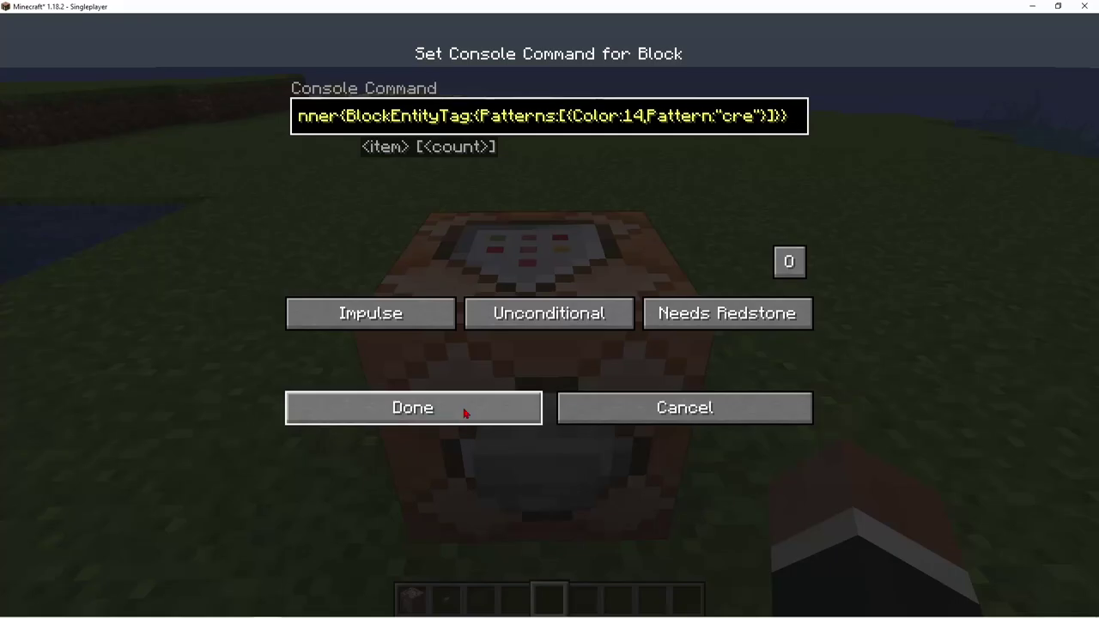
{"action": "left_click", "coordinate": [462, 409]}
{"action": "key", "text": "3"}
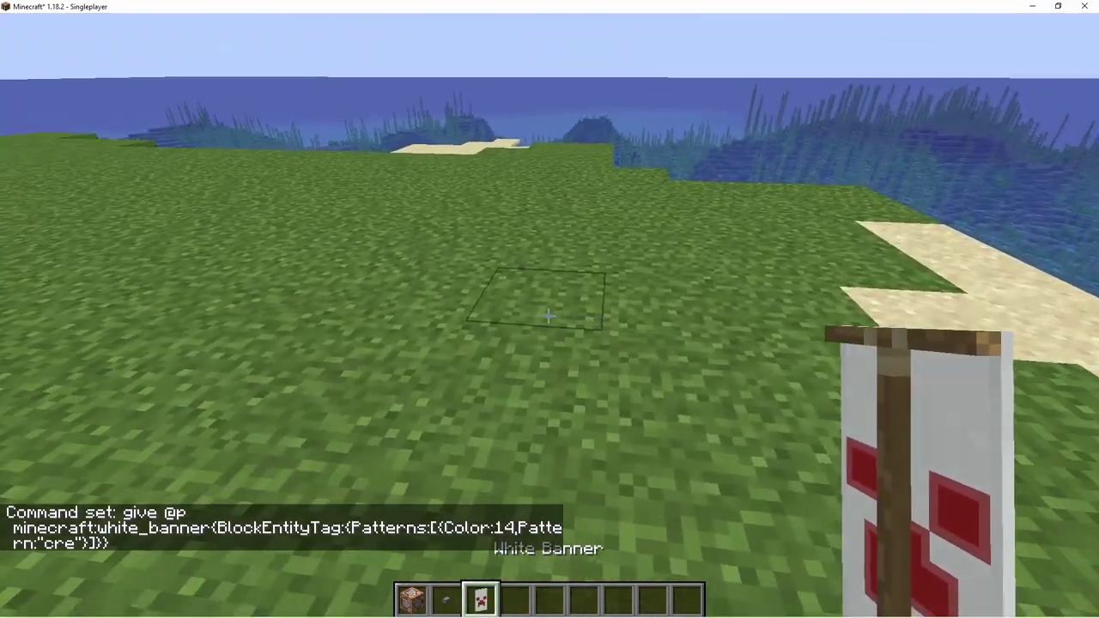
{"action": "right_click", "coordinate": [548, 316]}
{"action": "key", "text": "5"}
{"action": "key", "text": "s"}
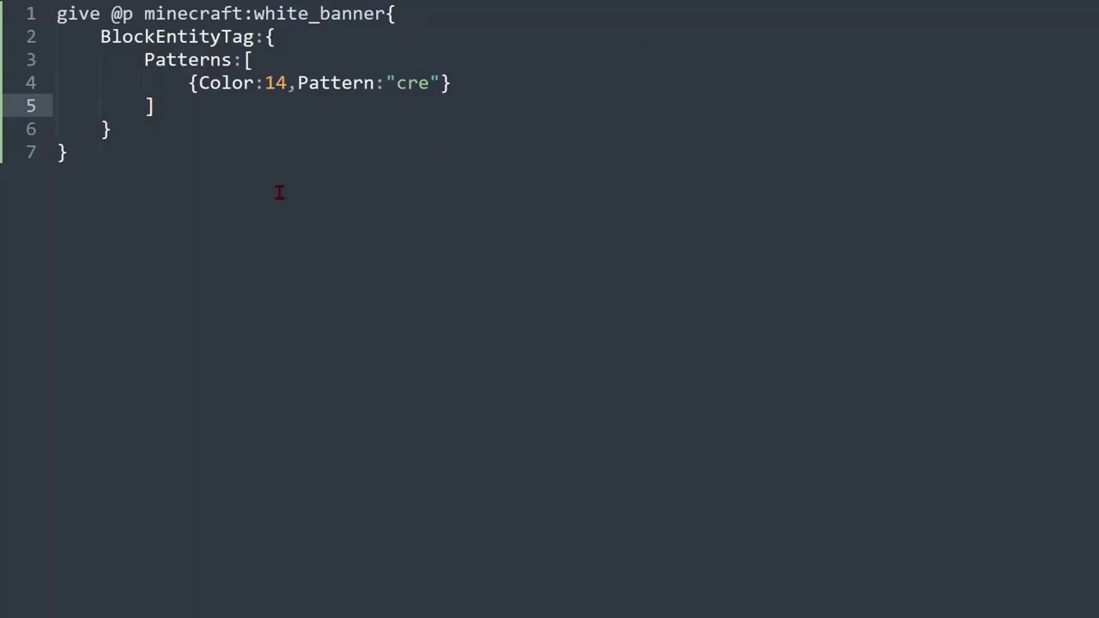
Add a blue base entry {Color:11,Pattern:"bs"} after the creeper pattern.
{"action": "key", "text": "ctrl+a"}
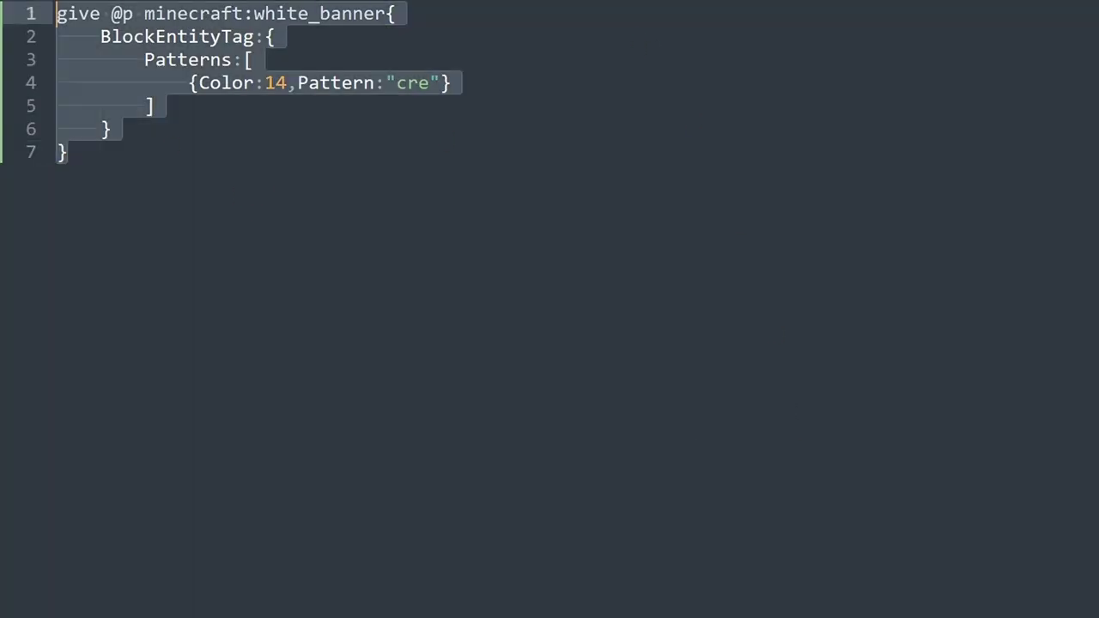
{"action": "left_click", "coordinate": [475, 82]}
{"action": "type", "text": ","}
{"action": "key", "text": "Return"}
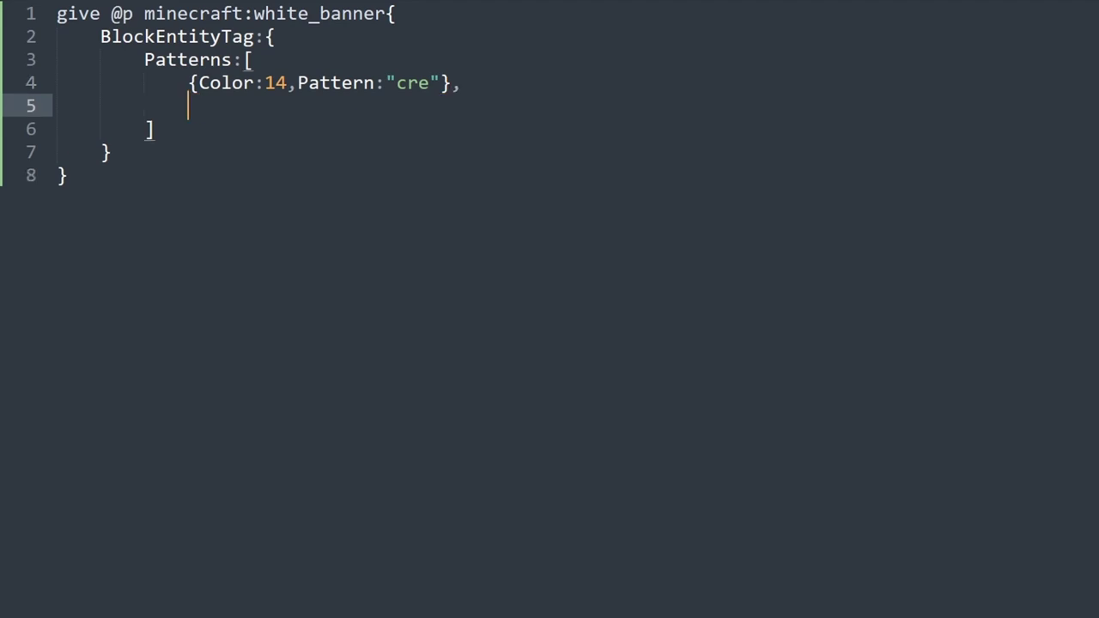
{"action": "type", "text": "{Color"}
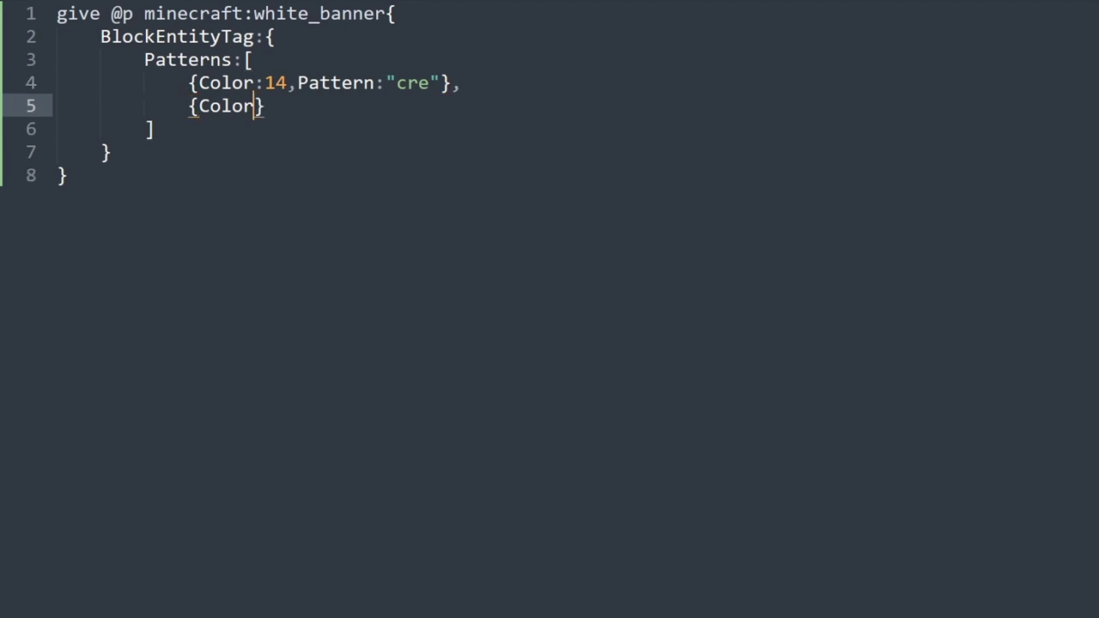
{"action": "type", "text": ":11,Pattern:\"bs"}
{"action": "left_click", "coordinate": [176, 188]}
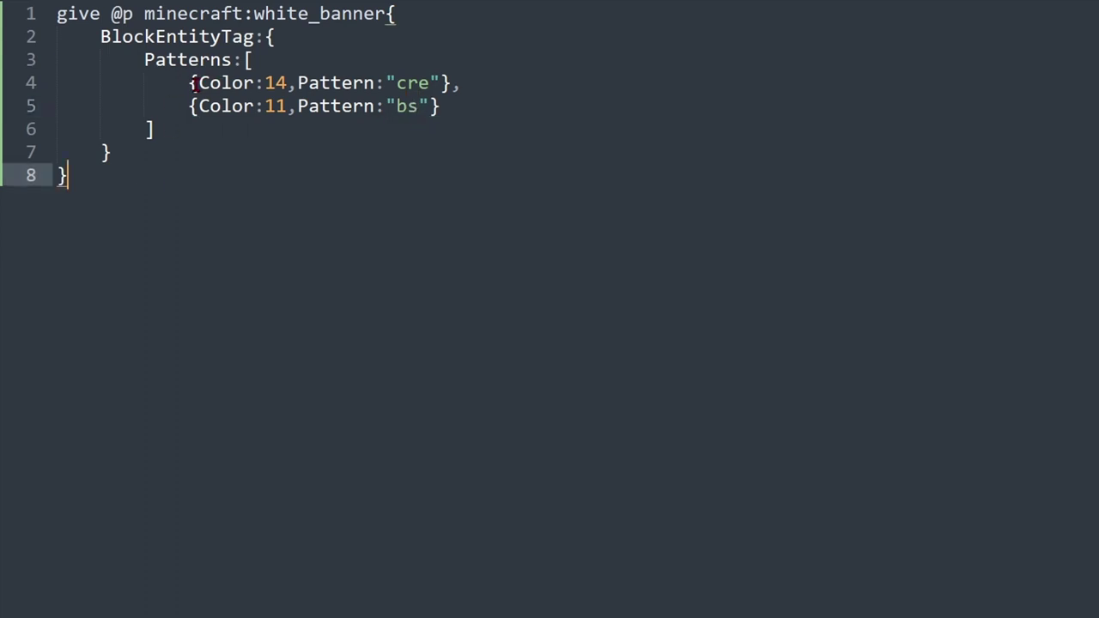
Select the creeper and blue base pair and repeat it down the Patterns list.
{"action": "left_click_drag", "start_coordinate": [189, 82], "coordinate": [402, 139]}
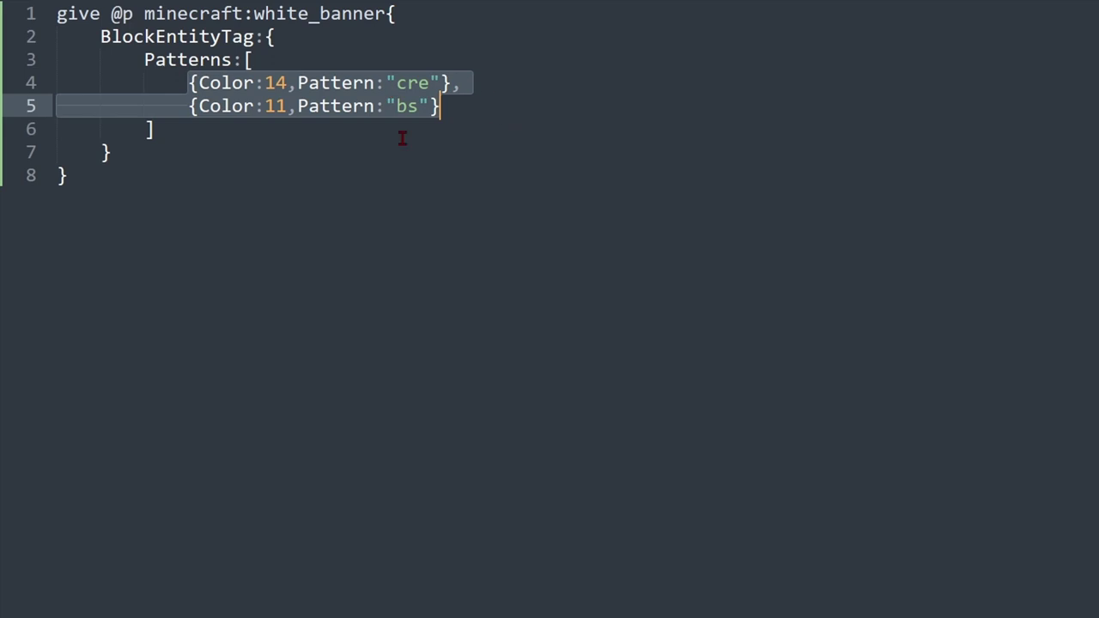
{"action": "left_click", "coordinate": [470, 114]}
{"action": "left_click_drag", "start_coordinate": [490, 122], "coordinate": [6, 5]}
{"action": "left_click_drag", "start_coordinate": [190, 84], "coordinate": [486, 113]}
{"action": "left_click", "coordinate": [469, 110]}
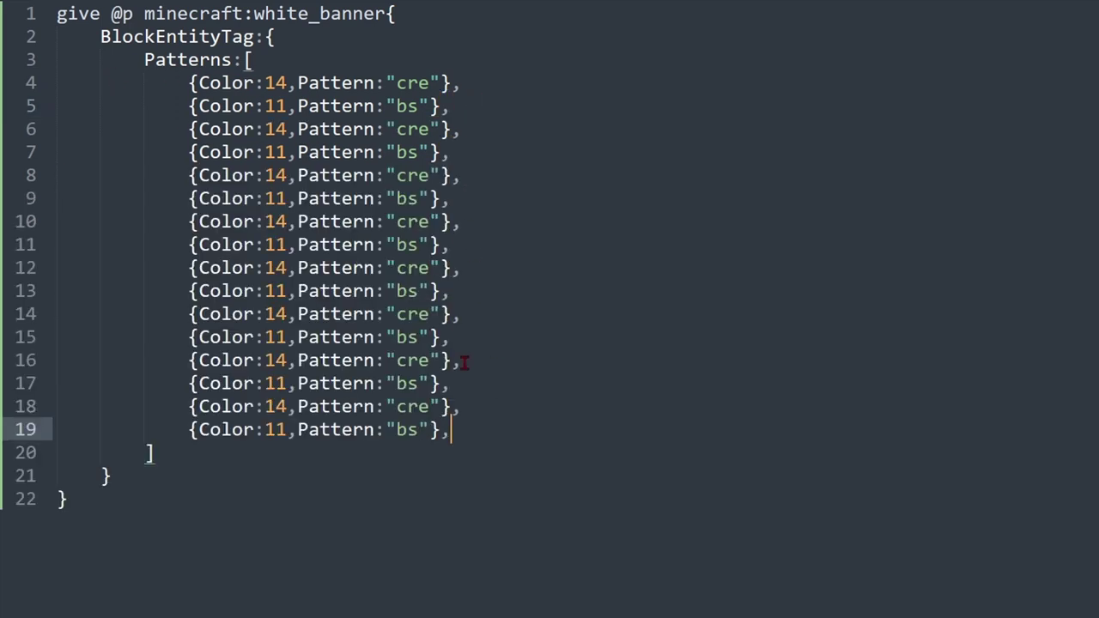
{"action": "key", "text": "ctrl+a"}
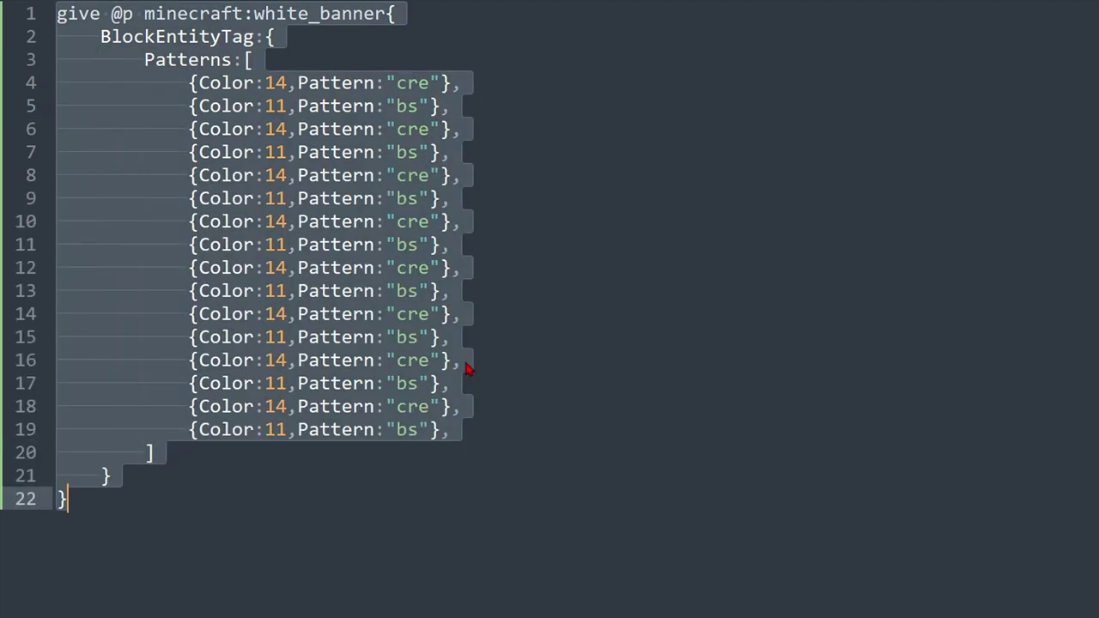
Add a final entry {Color:13,Pattern:"mc"} on line 20 and dismiss autocomplete.
{"action": "left_click", "coordinate": [578, 413]}
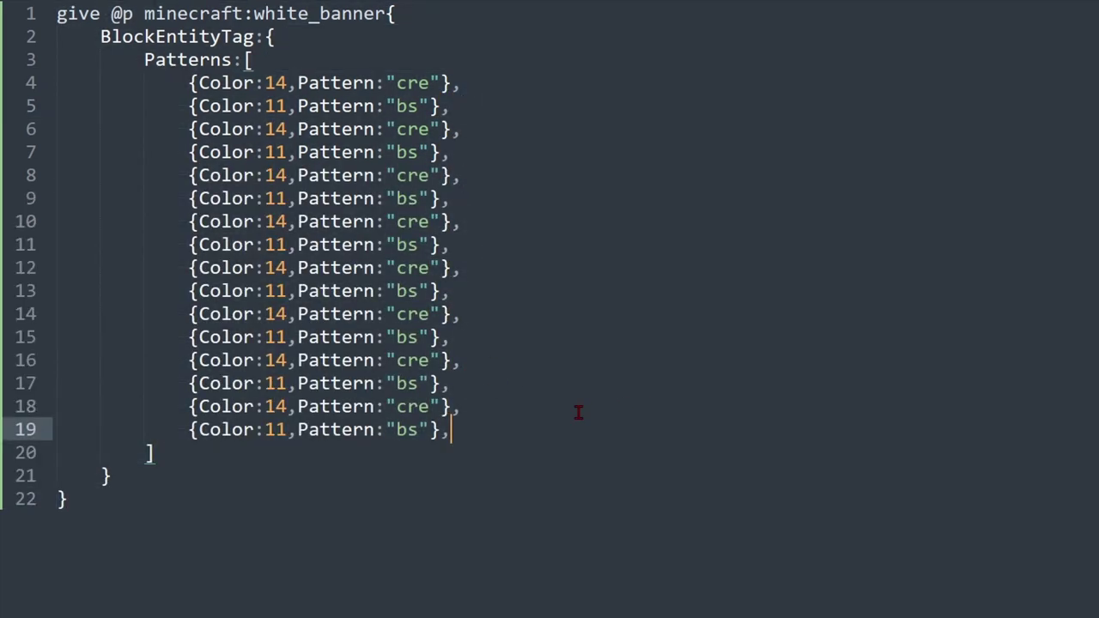
{"action": "key", "text": "Return"}
{"action": "key", "text": "ctrl+z"}
{"action": "key", "text": "Return"}
{"action": "type", "text": "{"}
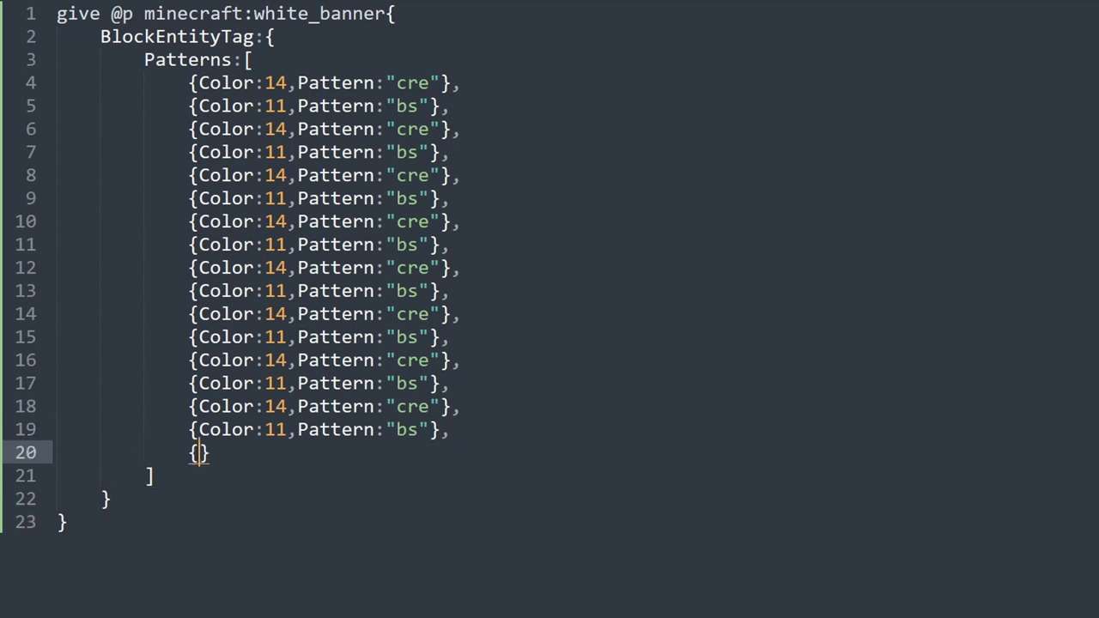
{"action": "type", "text": "Color:13,Pattern:\""}
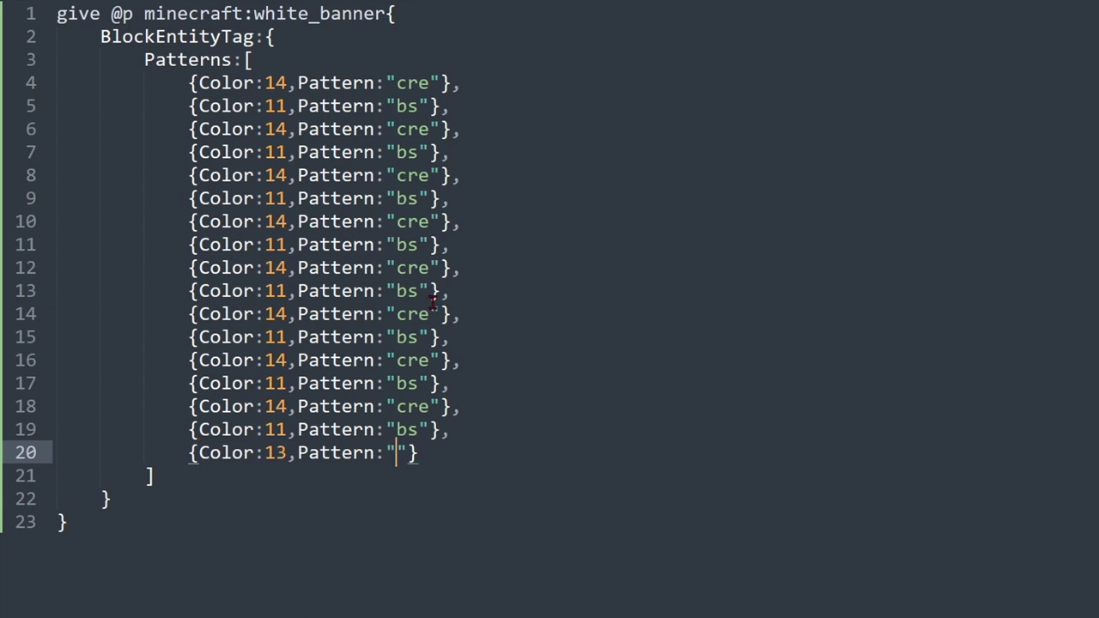
{"action": "type", "text": "mc"}
{"action": "key", "text": "Escape"}
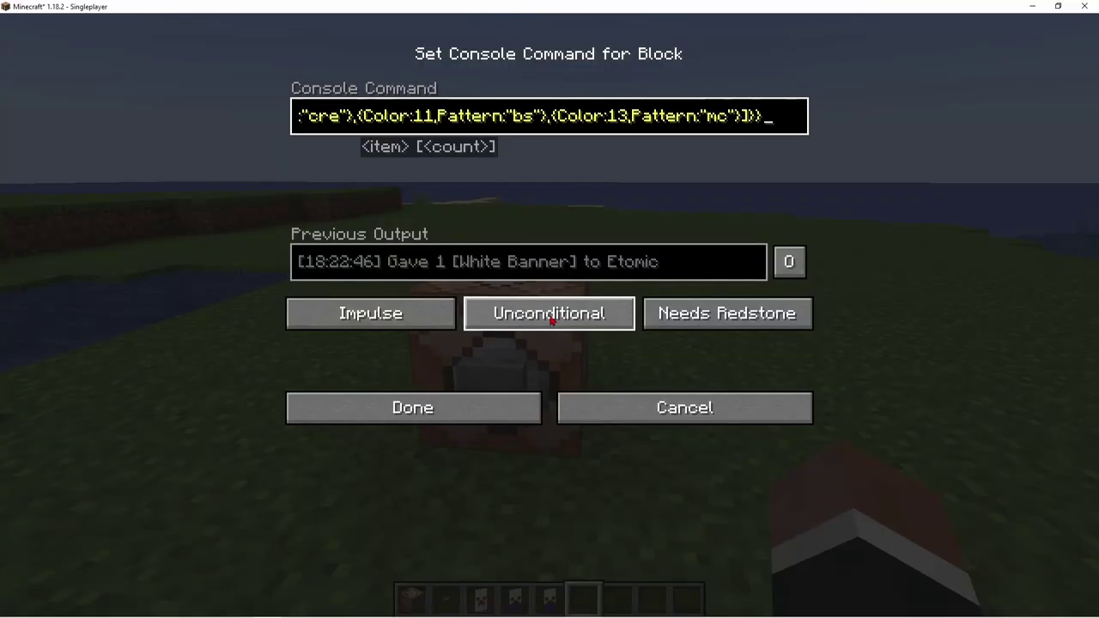
Save the new command in the command block, place a banner, and attach a stone button.
{"action": "left_click", "coordinate": [467, 414]}
{"action": "right_click", "coordinate": [550, 309]}
{"action": "scroll", "coordinate": [550, 309], "scroll_direction": "down", "scroll_amount": 1}
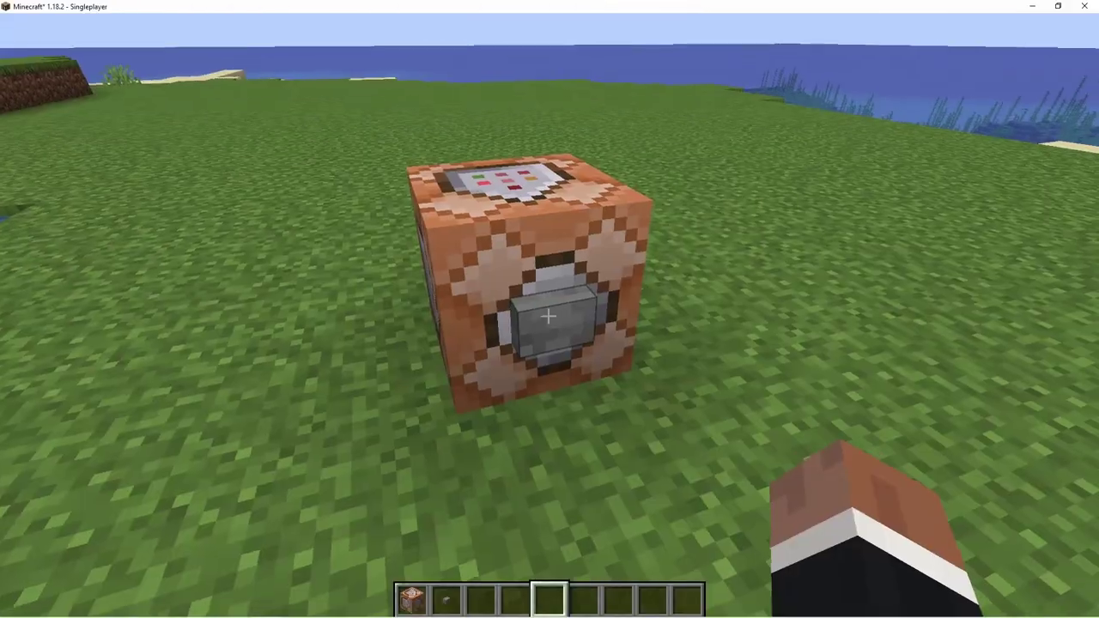
{"action": "scroll", "coordinate": [550, 310], "scroll_direction": "up", "scroll_amount": 3}
{"action": "right_click", "coordinate": [549, 309]}
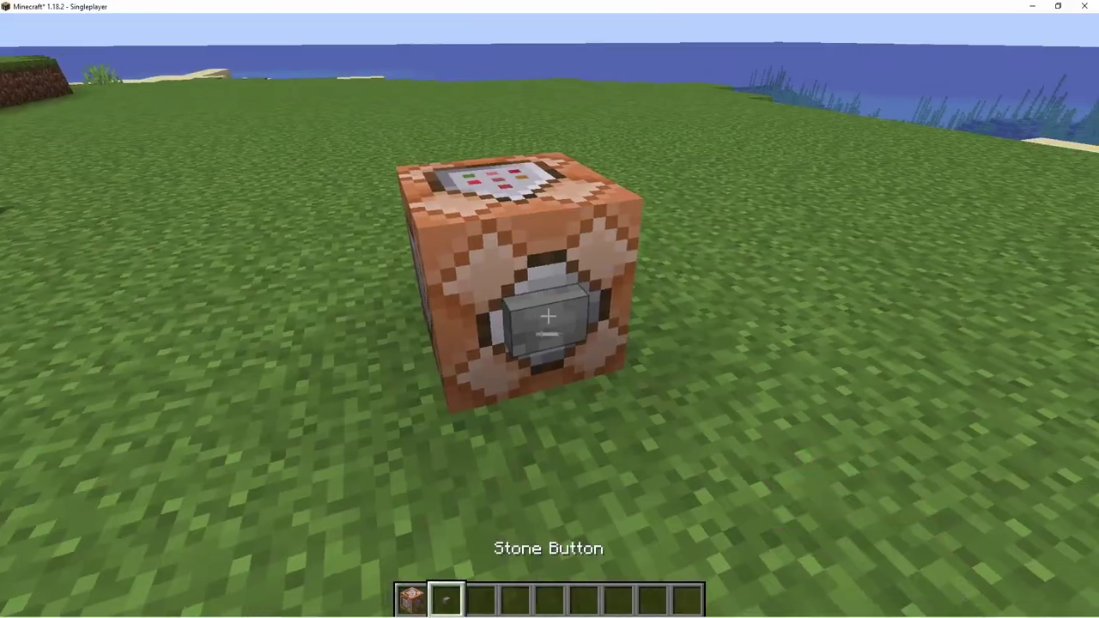
Press the button to get the banner and inspect its pattern tooltip in the inventory.
{"action": "right_click", "coordinate": [548, 316]}
{"action": "scroll", "coordinate": [548, 316], "scroll_direction": "down", "scroll_amount": 1}
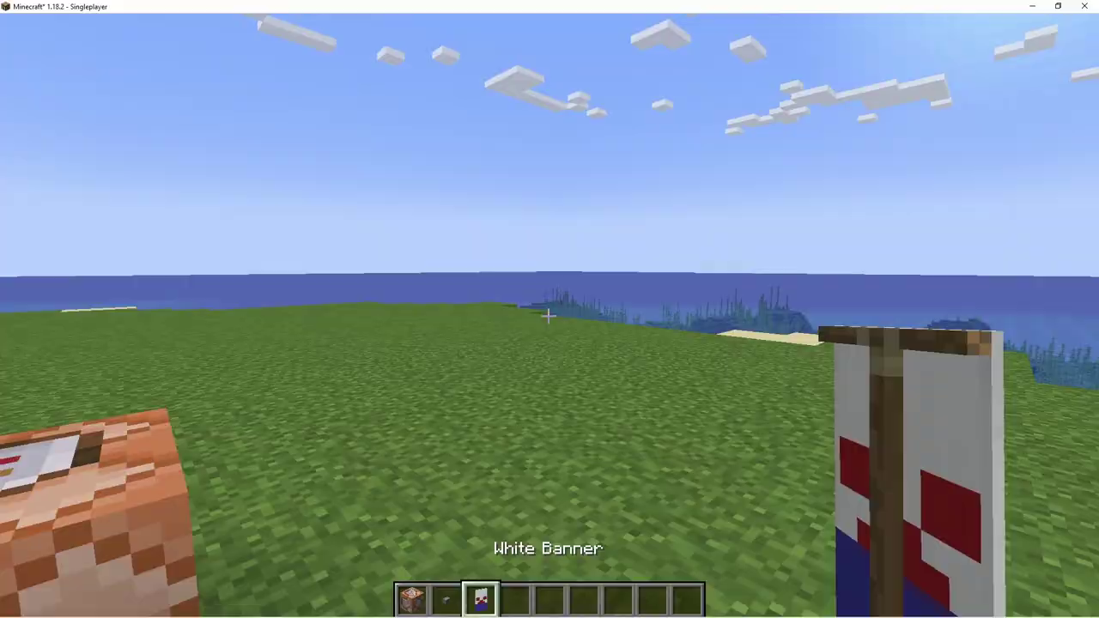
{"action": "key", "text": "e"}
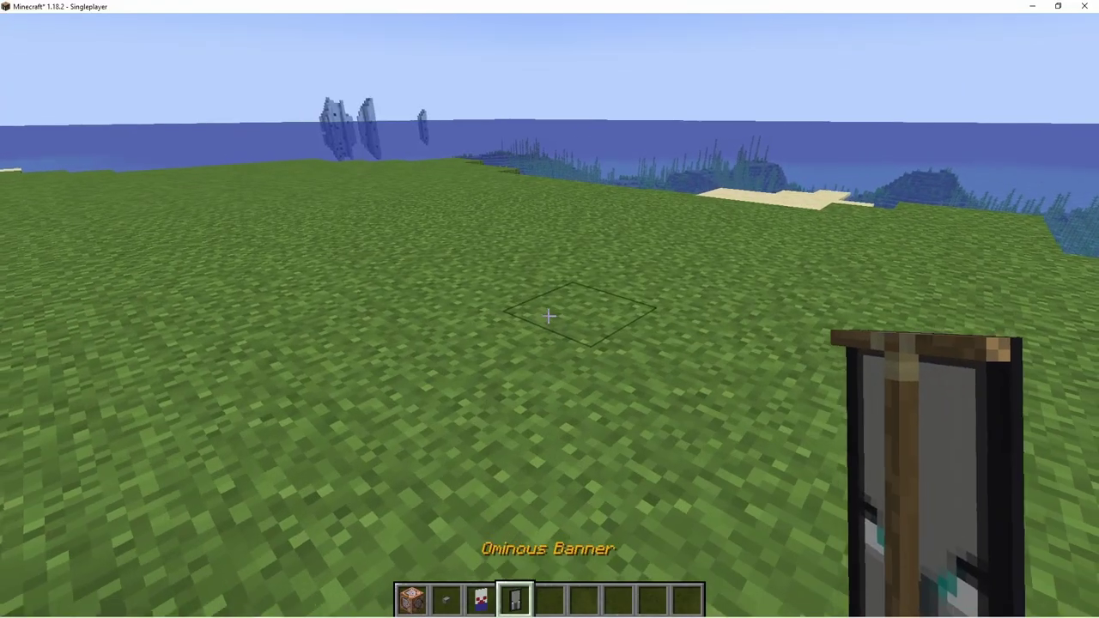
{"action": "key", "text": "e"}
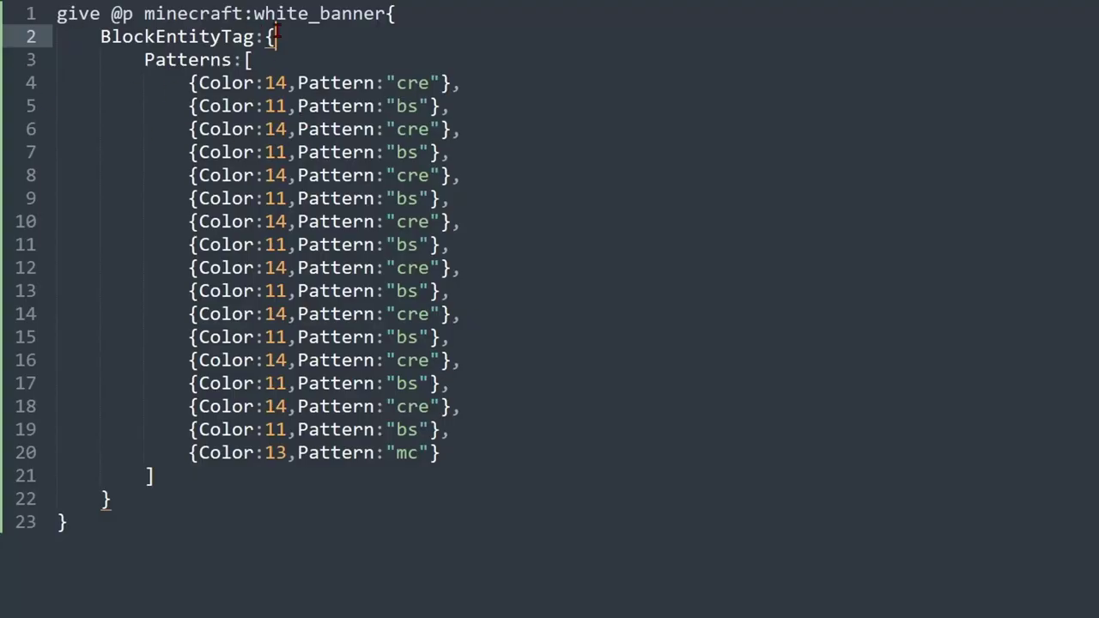
After the BlockEntityTag closing brace, add a comma and a new HideFlags:1 line.
{"action": "left_click", "coordinate": [273, 36]}
{"action": "left_click", "coordinate": [285, 36]}
{"action": "left_click", "coordinate": [118, 500]}
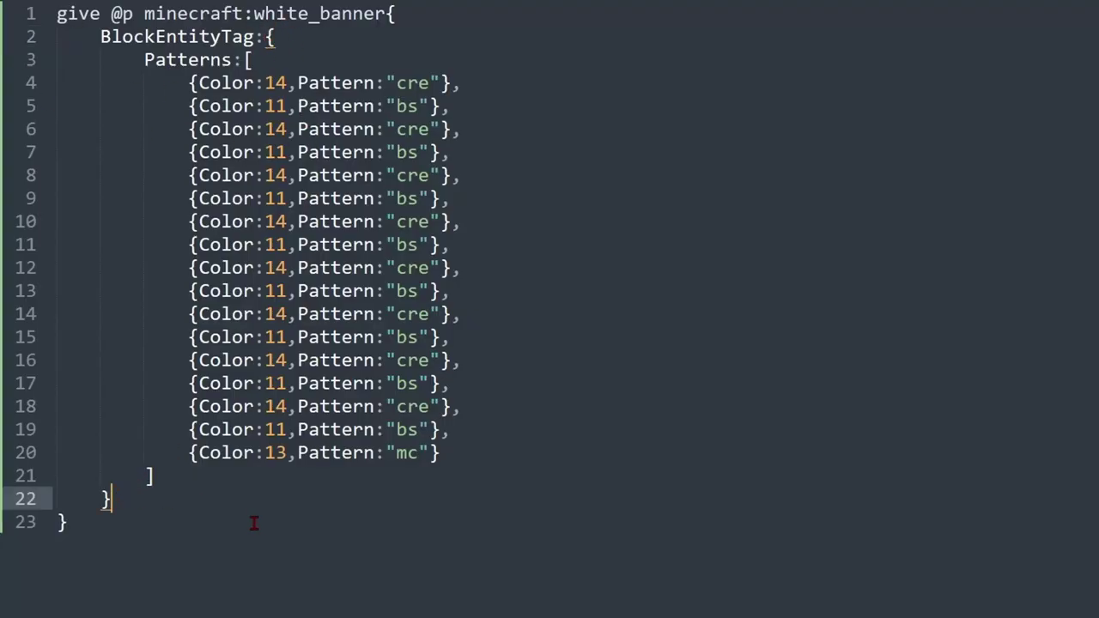
{"action": "type", "text": ","}
{"action": "key", "text": "Return"}
{"action": "type", "text": "HideFlag"}
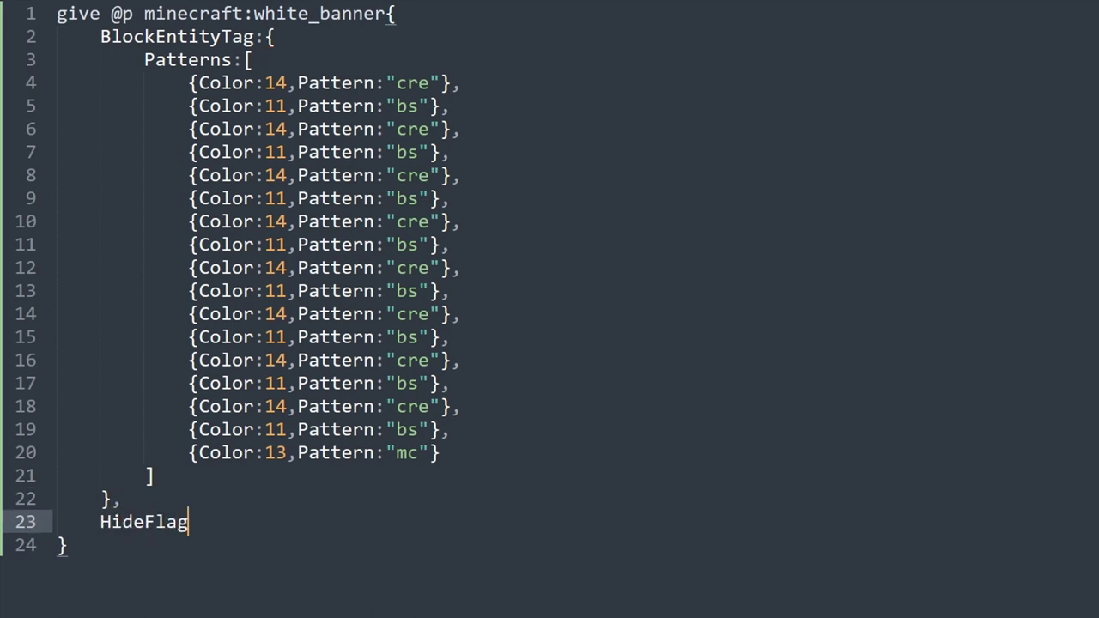
{"action": "type", "text": "s:"}
{"action": "type", "text": "1"}
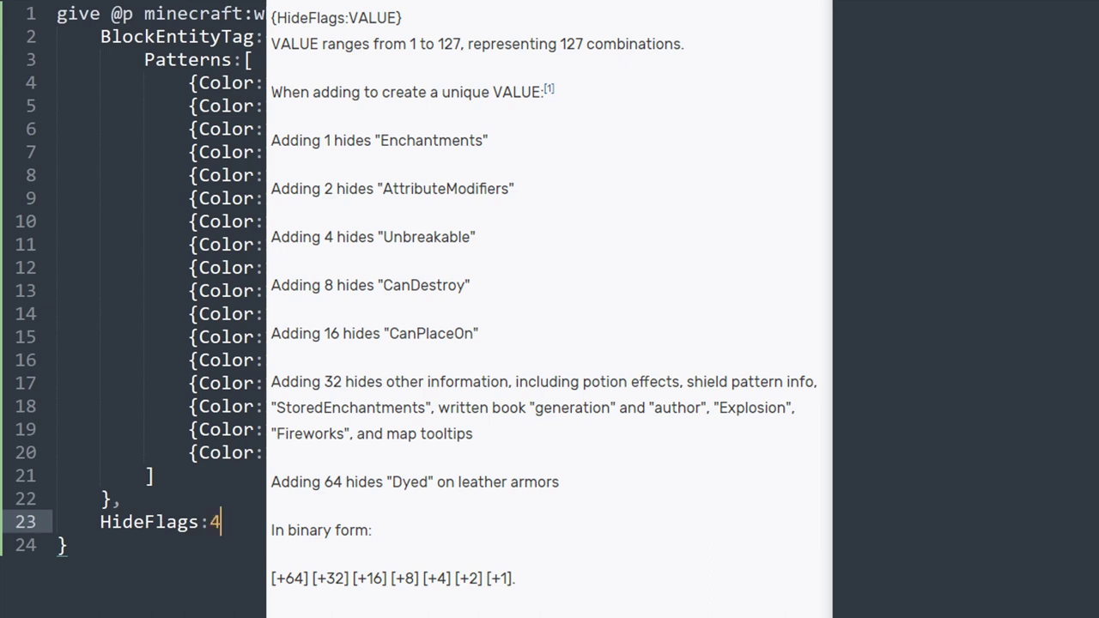
Try HideFlags values 8, 16 and 64 before settling on HideFlags:32.
{"action": "key", "text": "BackSpace"}
{"action": "type", "text": "8"}
{"action": "key", "text": "BackSpace"}
{"action": "type", "text": "16"}
{"action": "key", "text": "BackSpace"}
{"action": "type", "text": "32"}
{"action": "key", "text": "BackSpace"}
{"action": "key", "text": "BackSpace"}
{"action": "key", "text": "BackSpace"}
{"action": "type", "text": "32"}
{"action": "key", "text": "BackSpace"}
{"action": "key", "text": "BackSpace"}
{"action": "type", "text": "64"}
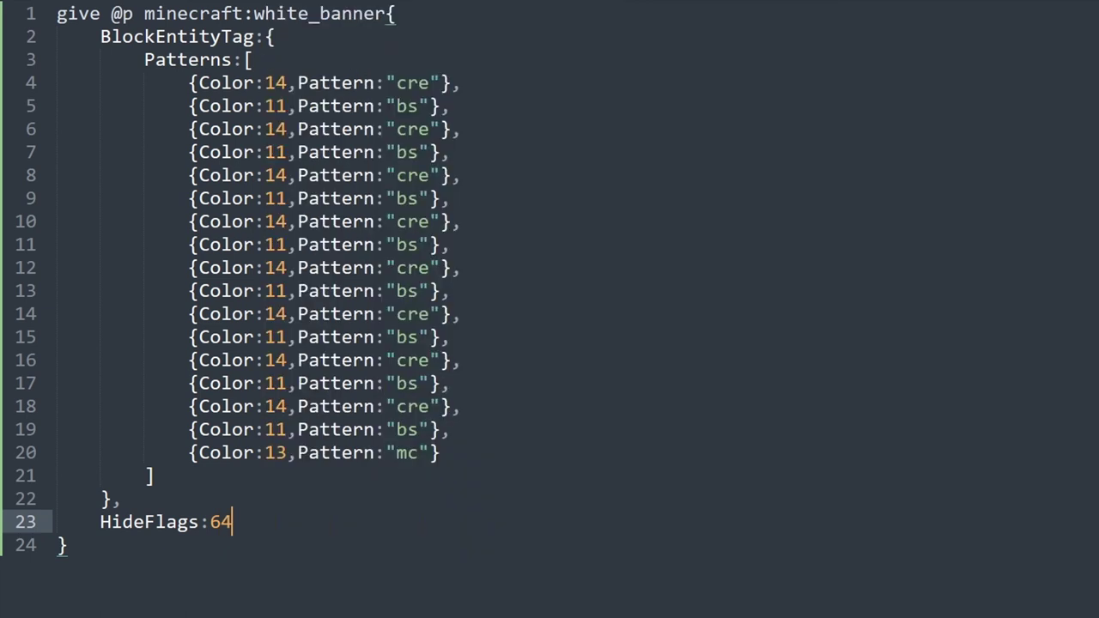
{"action": "key", "text": "BackSpace"}
{"action": "key", "text": "BackSpace"}
{"action": "type", "text": "32"}
Select the pattern entries and the HideFlags:32 line for copying.
{"action": "left_click_drag", "start_coordinate": [455, 453], "coordinate": [56, 75]}
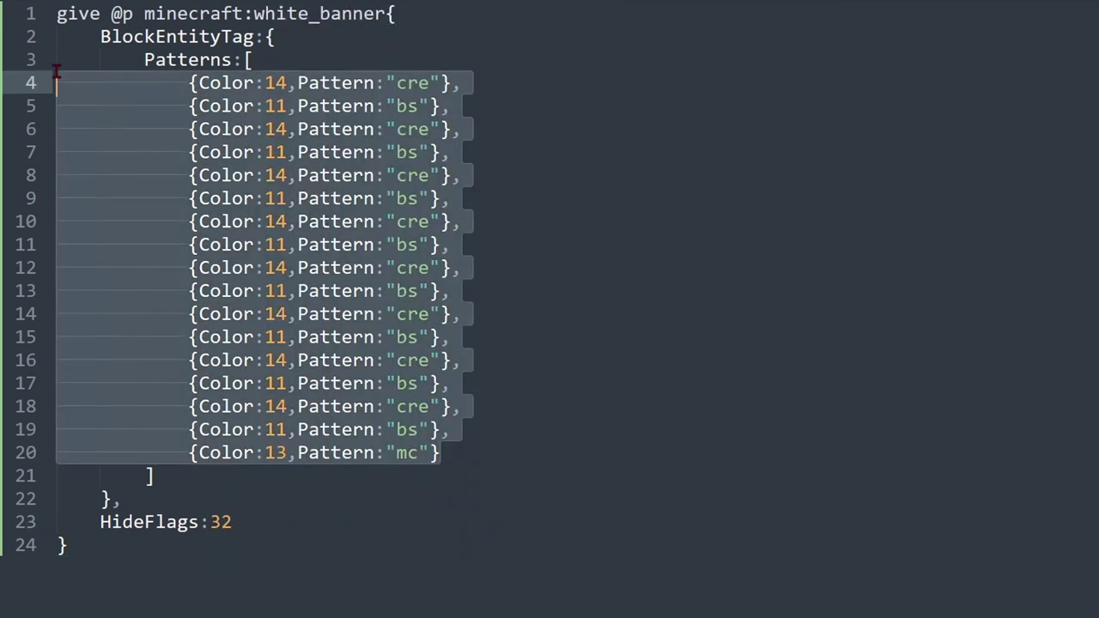
{"action": "left_click", "coordinate": [268, 521]}
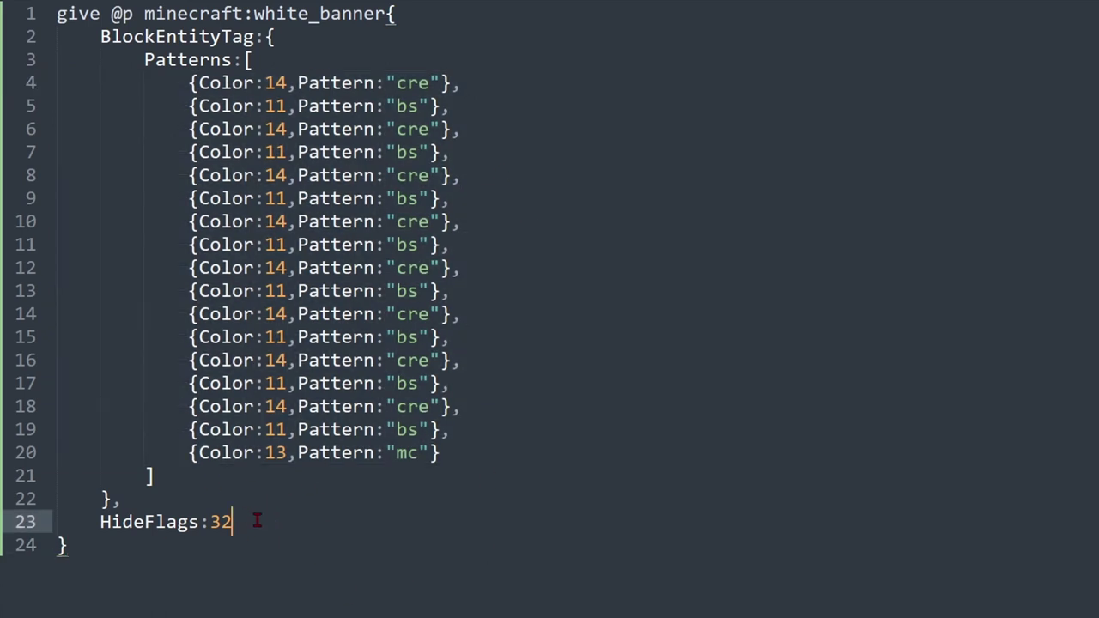
{"action": "left_click_drag", "start_coordinate": [257, 521], "coordinate": [100, 521]}
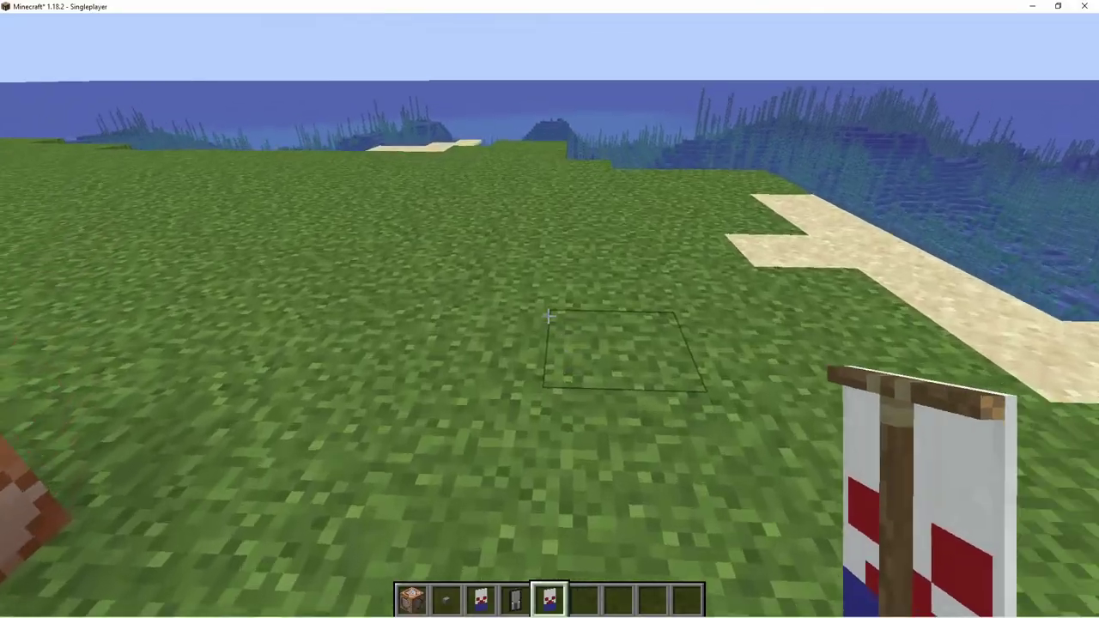
Place the red-creeper, blue-base banner on the grass so two banners stand side by side.
{"action": "right_click", "coordinate": [548, 316]}
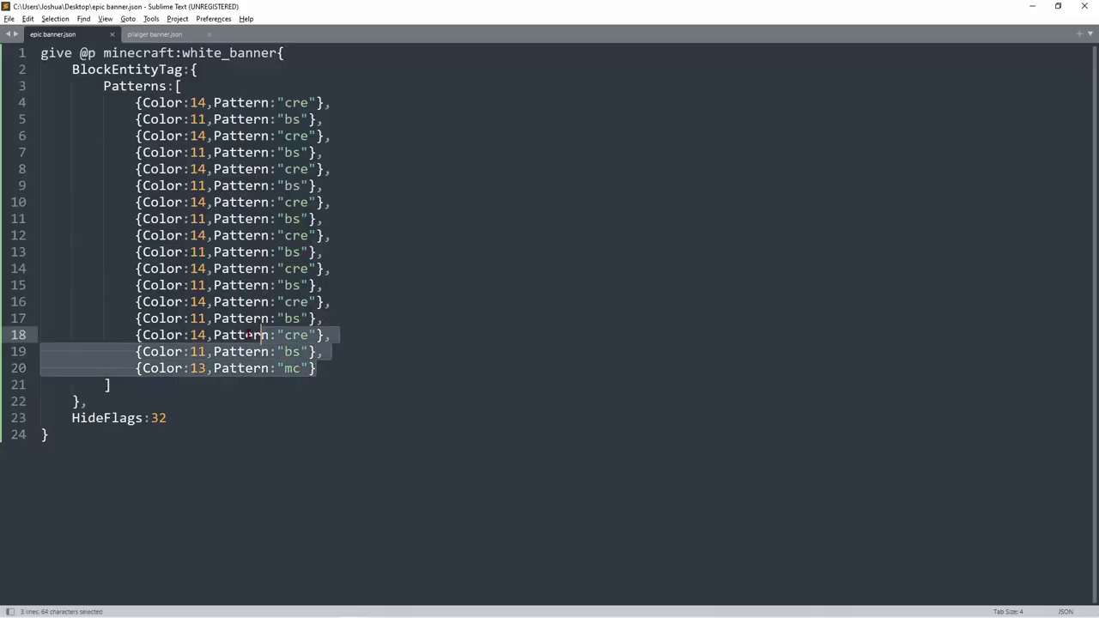
{"action": "left_click_drag", "start_coordinate": [261, 335], "coordinate": [26, 101]}
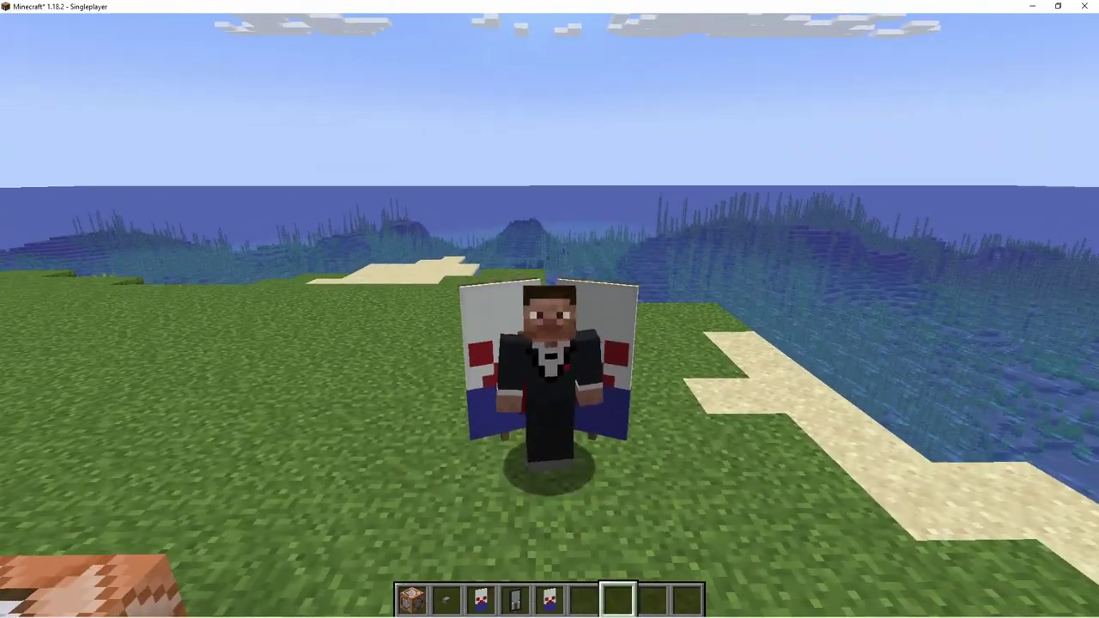
{"action": "scroll", "coordinate": [549, 309], "scroll_direction": "down", "scroll_amount": 1}
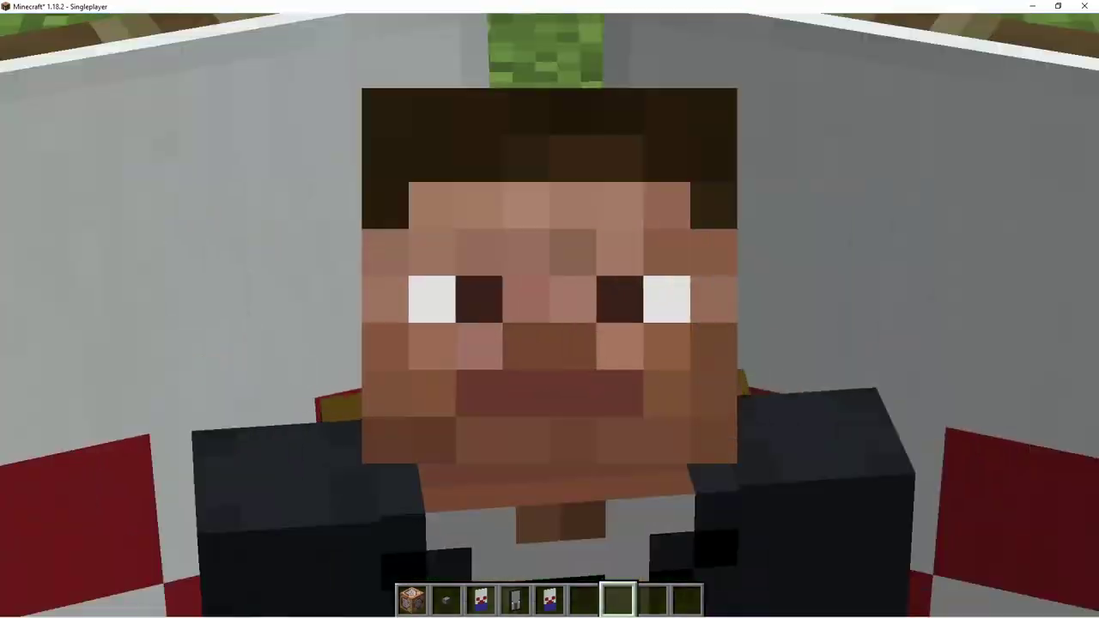